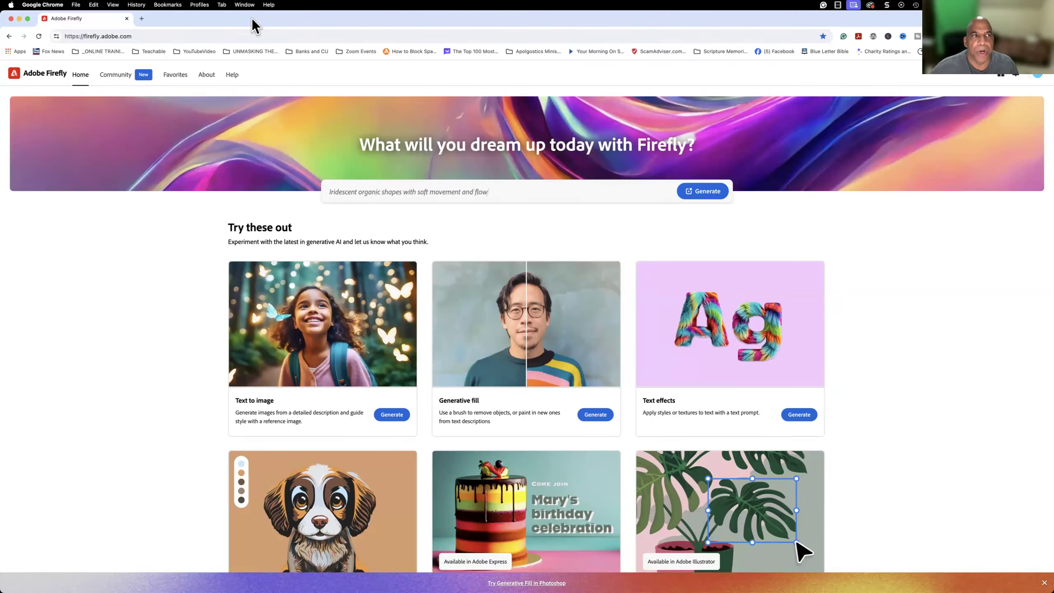
Compare the Firefly Image 1 and Firefly Image 2 versions of the Backdrops sample on the home page.
click(141, 37)
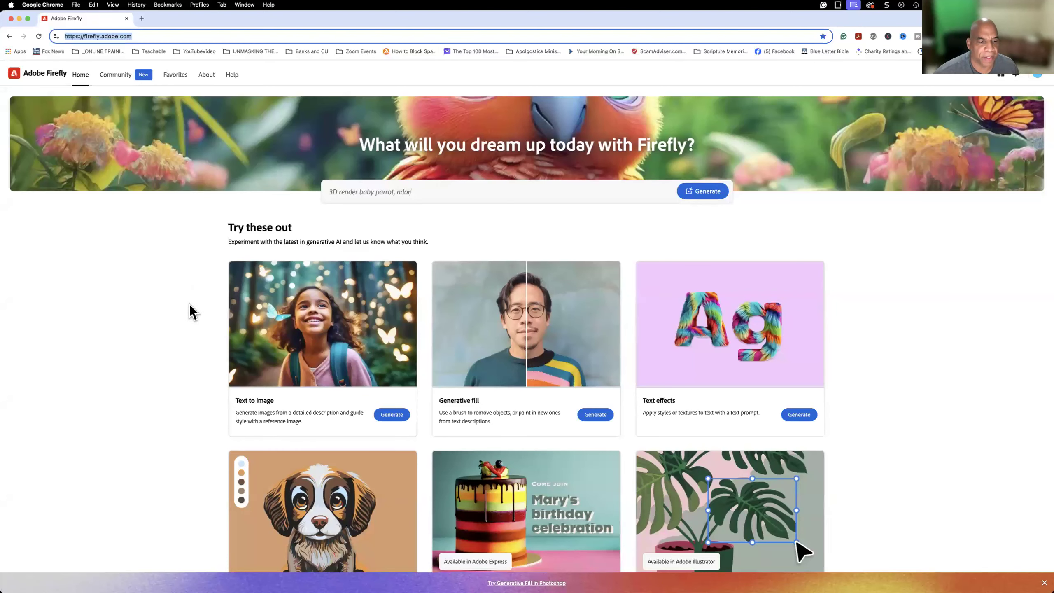
scroll(190, 305, down, 1)
scroll(189, 305, down, 10)
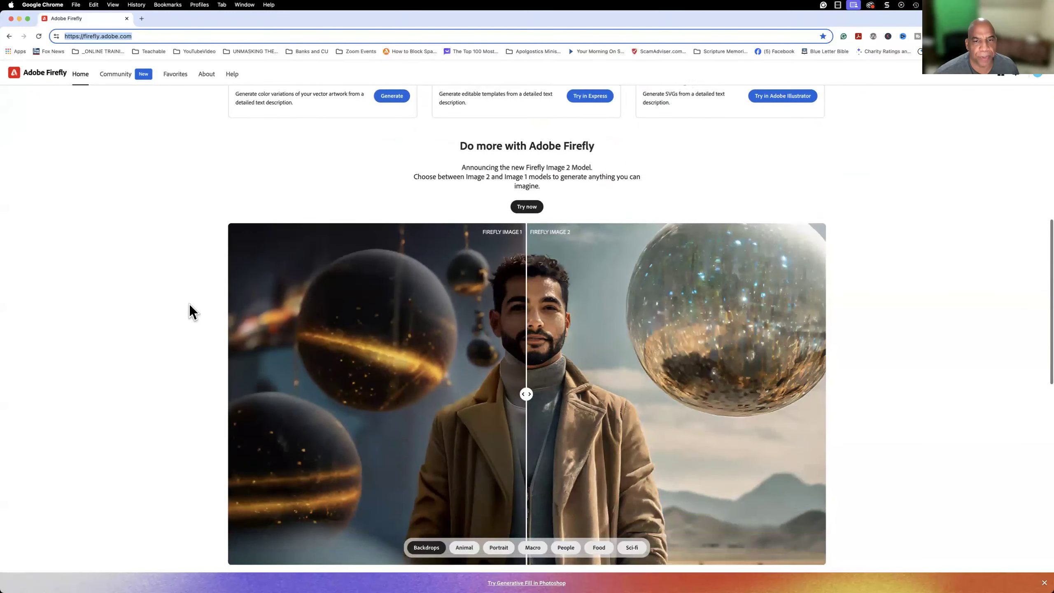
scroll(189, 307, down, 1)
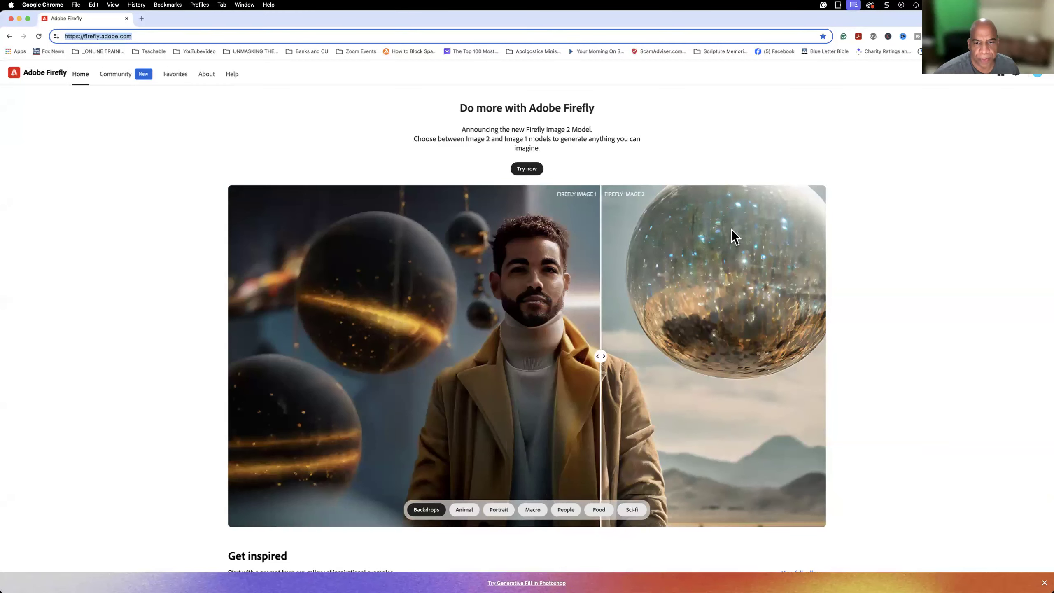
click(792, 233)
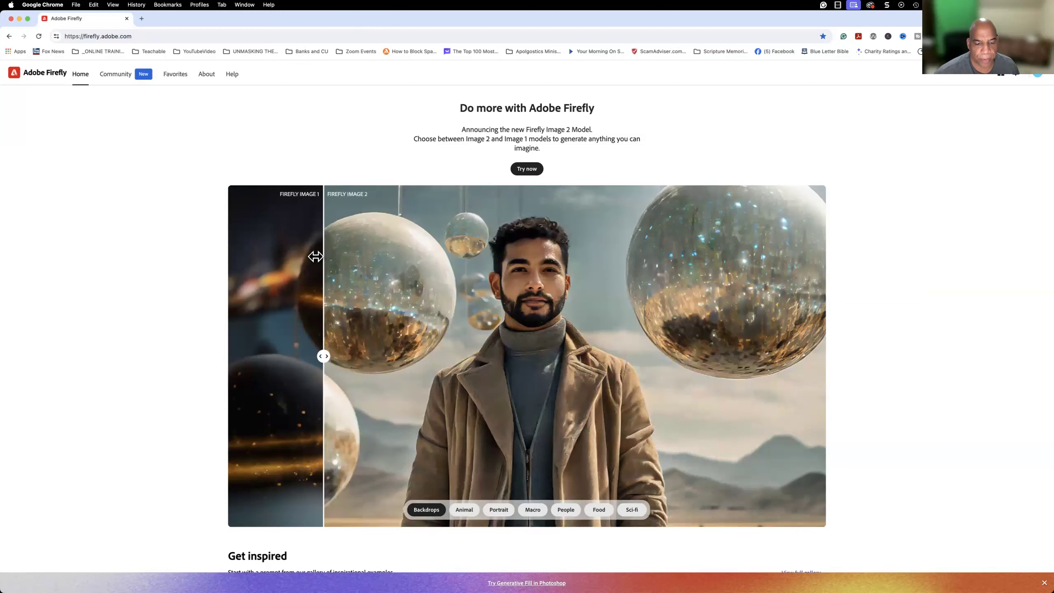
Compare the Image 1 and Image 2 versions of the Animal, Portrait, Macro, People, Food and Sci-fi samples.
click(464, 510)
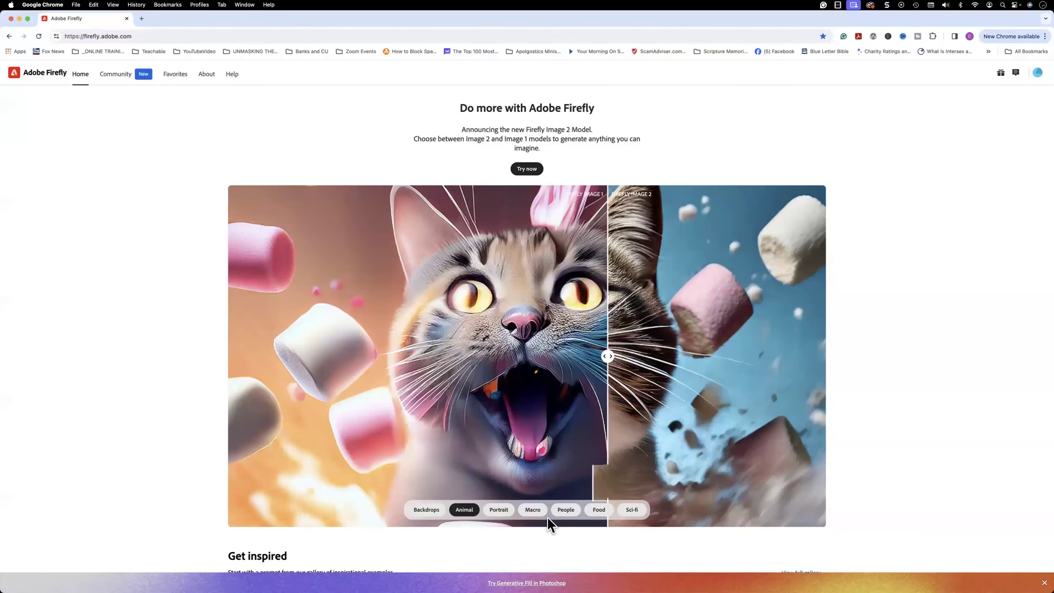
click(500, 510)
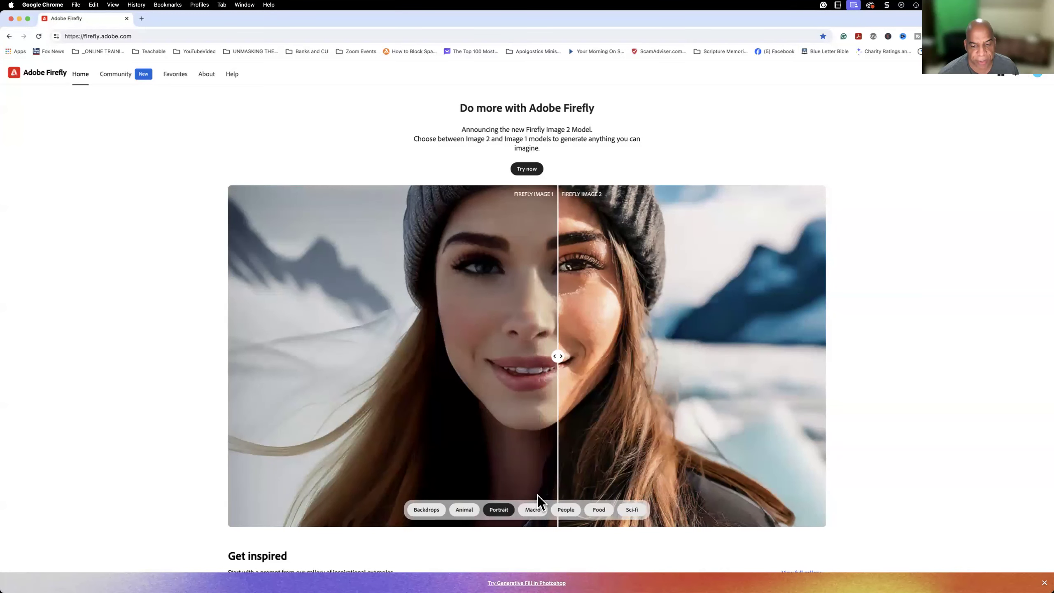
click(538, 512)
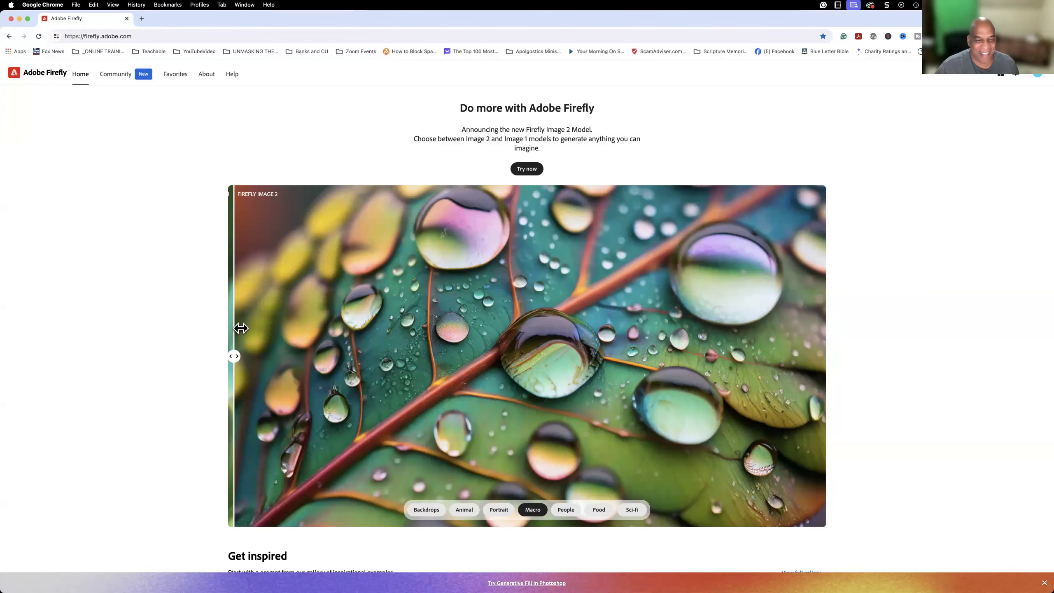
click(569, 515)
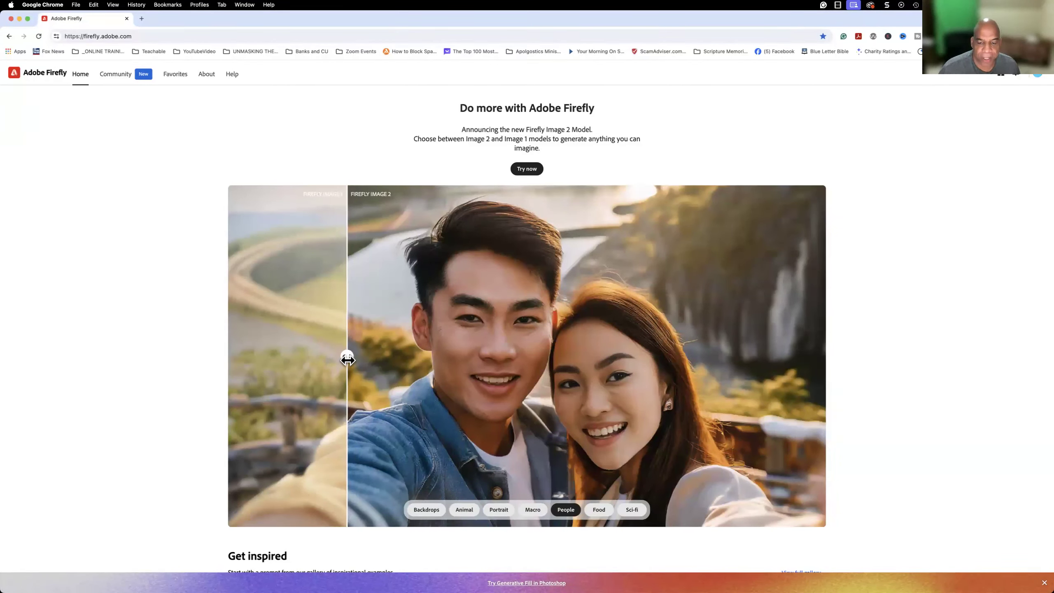
click(600, 511)
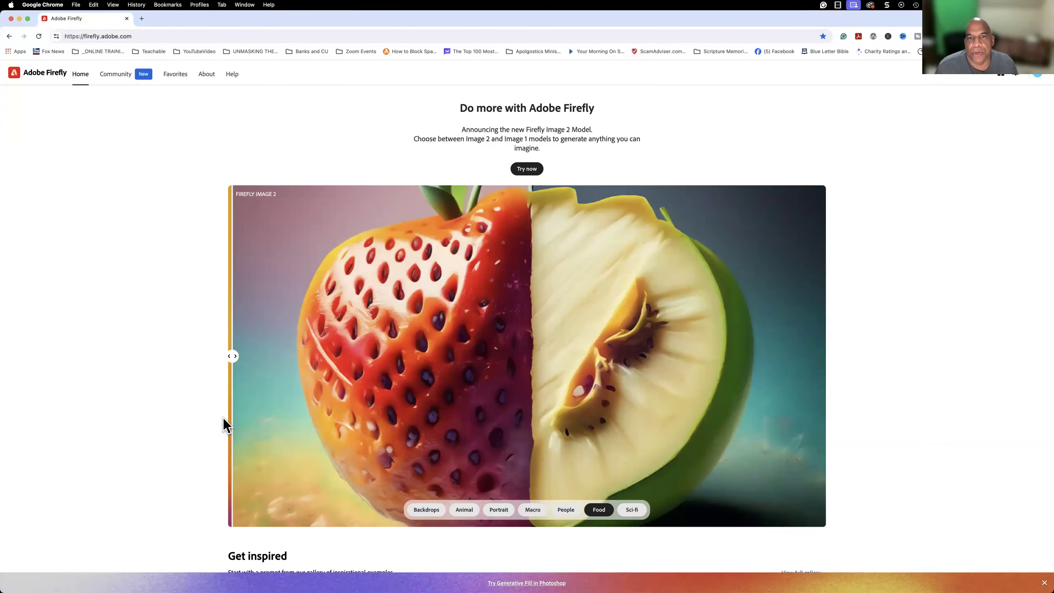
click(632, 515)
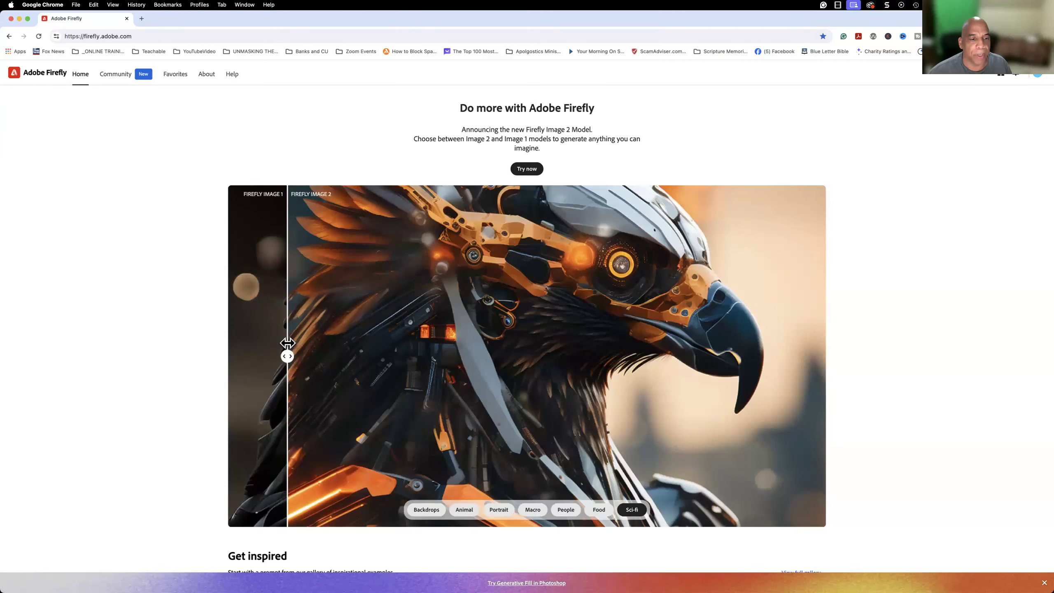
Open the Text to image generator from the home page's "Try these out" section.
scroll(430, 166, up, 2)
scroll(430, 167, up, 10)
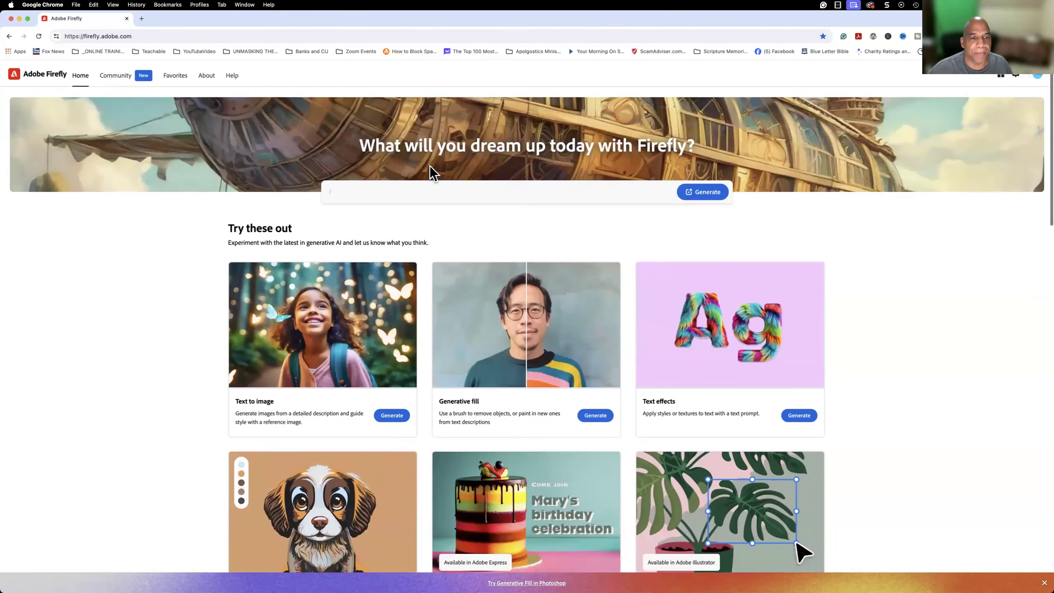
scroll(430, 168, down, 2)
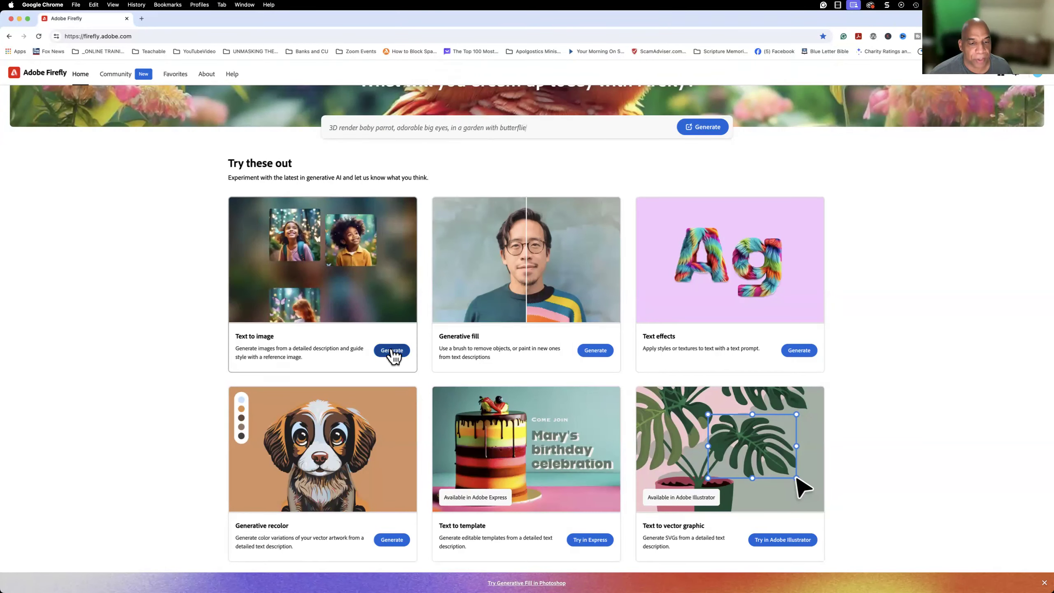
click(391, 351)
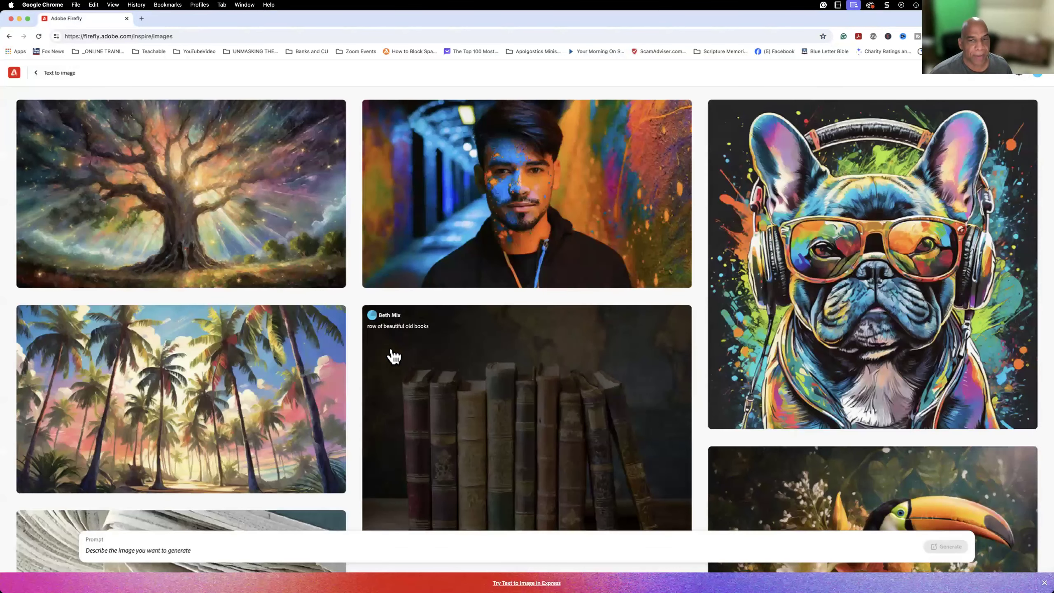
Browse the Text to image inspiration gallery and read the prompts behind the sample images.
scroll(393, 357, down, 10)
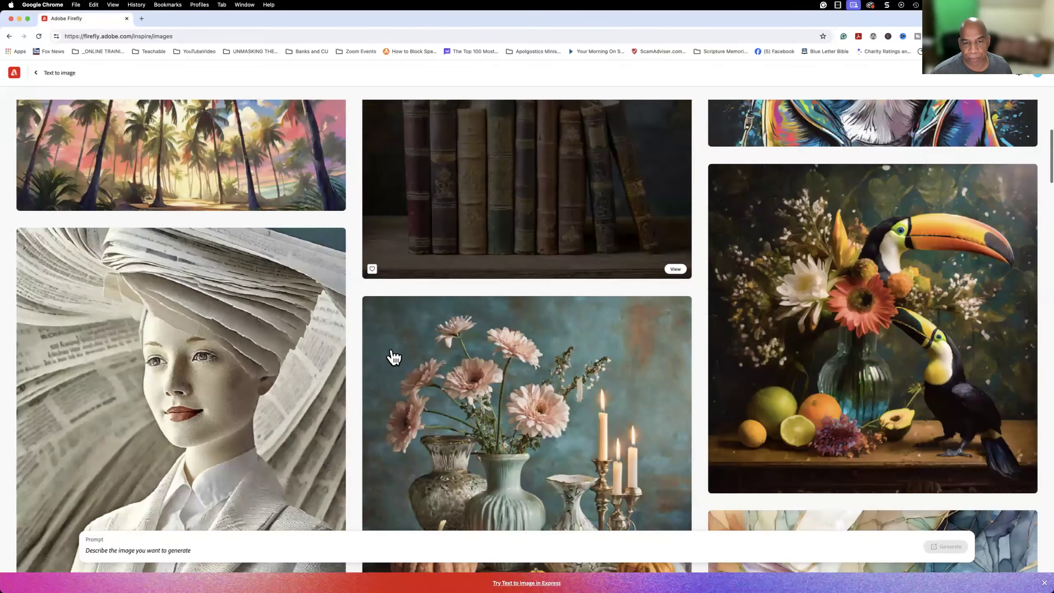
scroll(394, 357, down, 4)
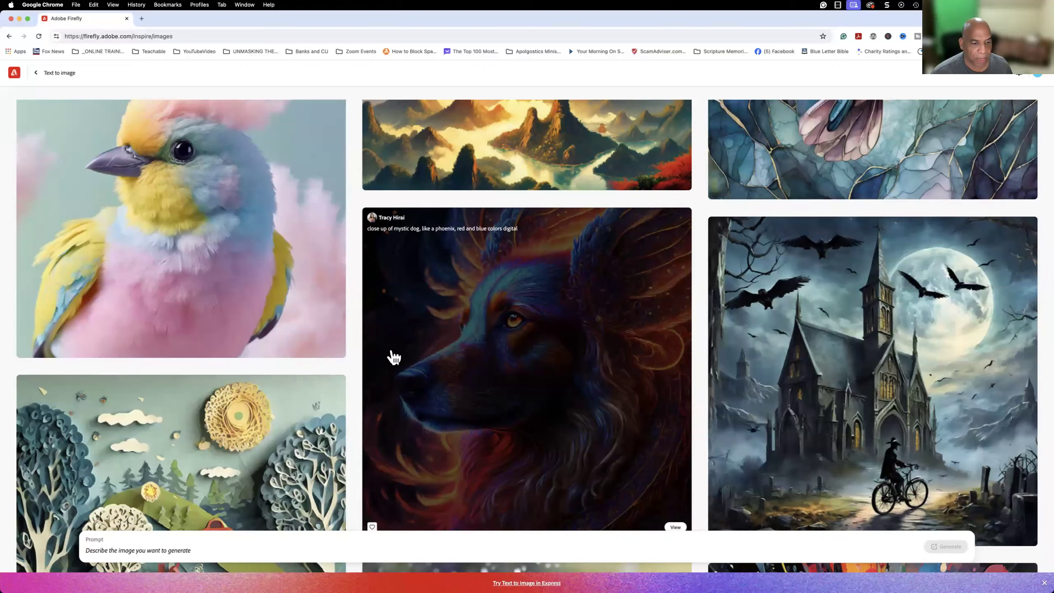
scroll(393, 357, down, 5)
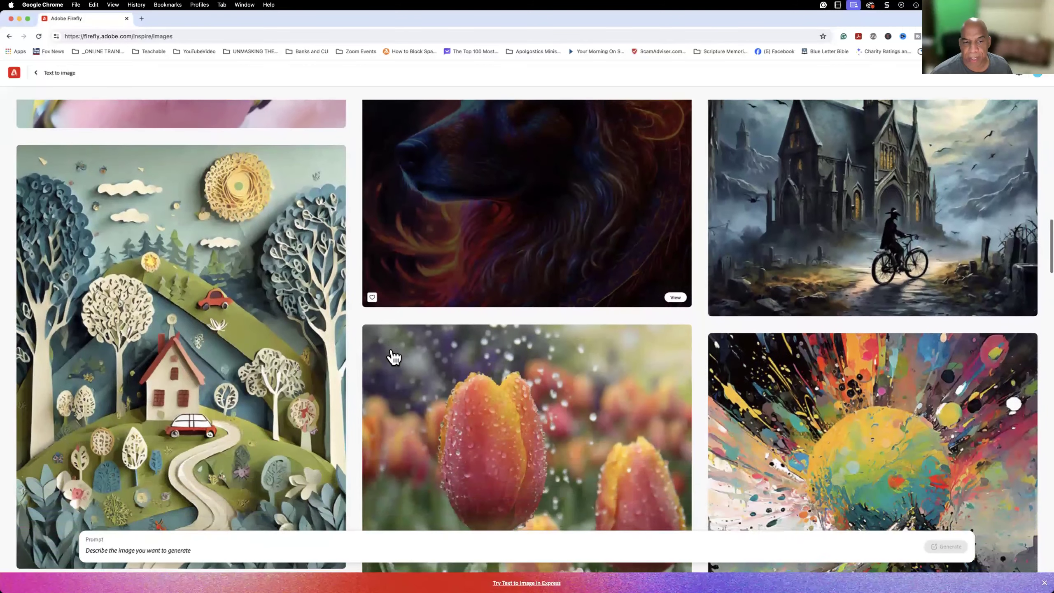
scroll(411, 295, up, 6)
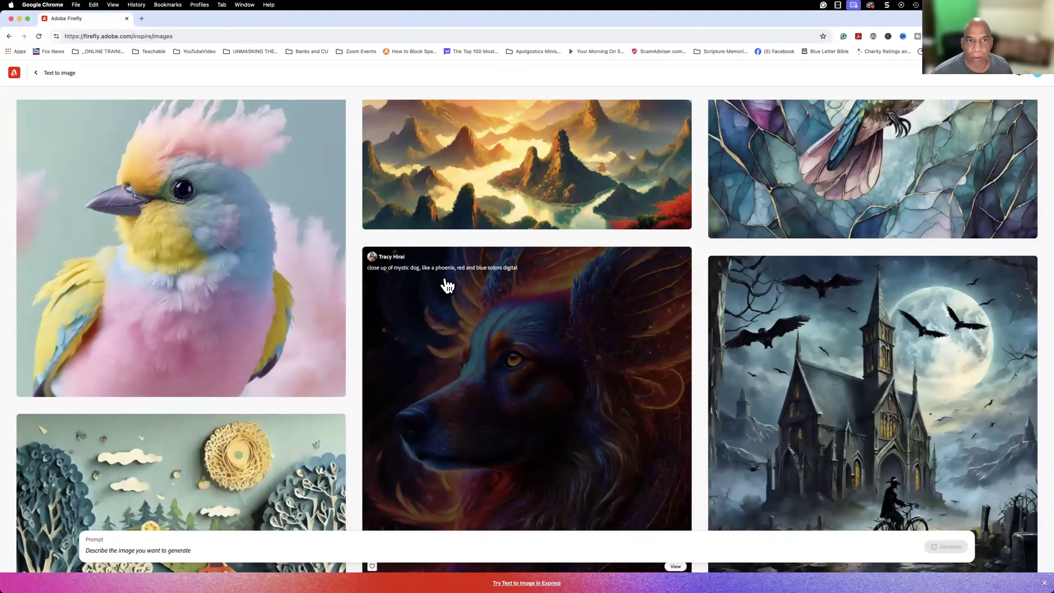
scroll(446, 280, up, 5)
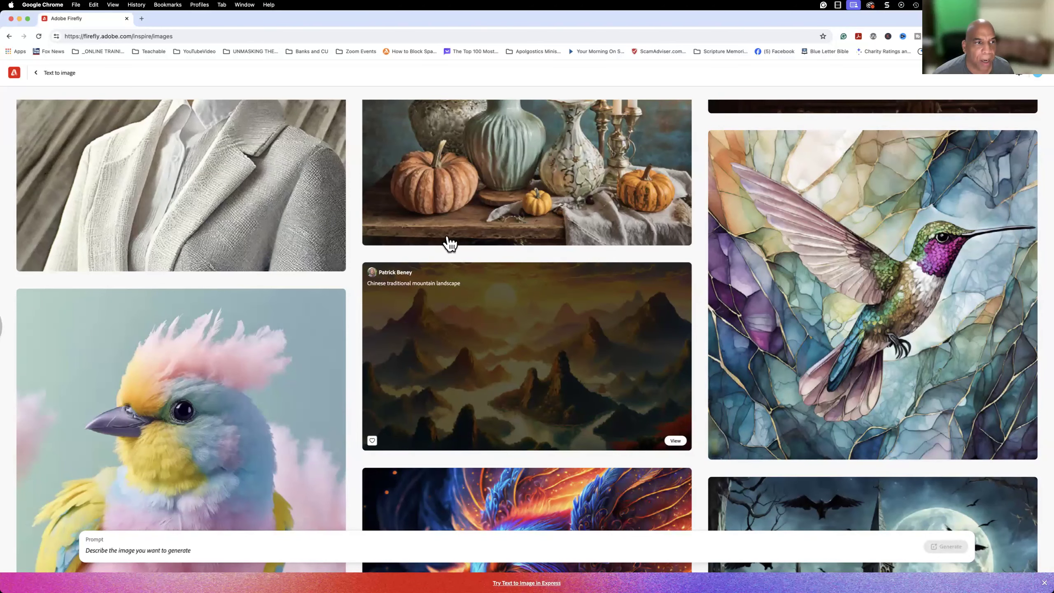
scroll(451, 252, up, 1)
scroll(451, 252, up, 6)
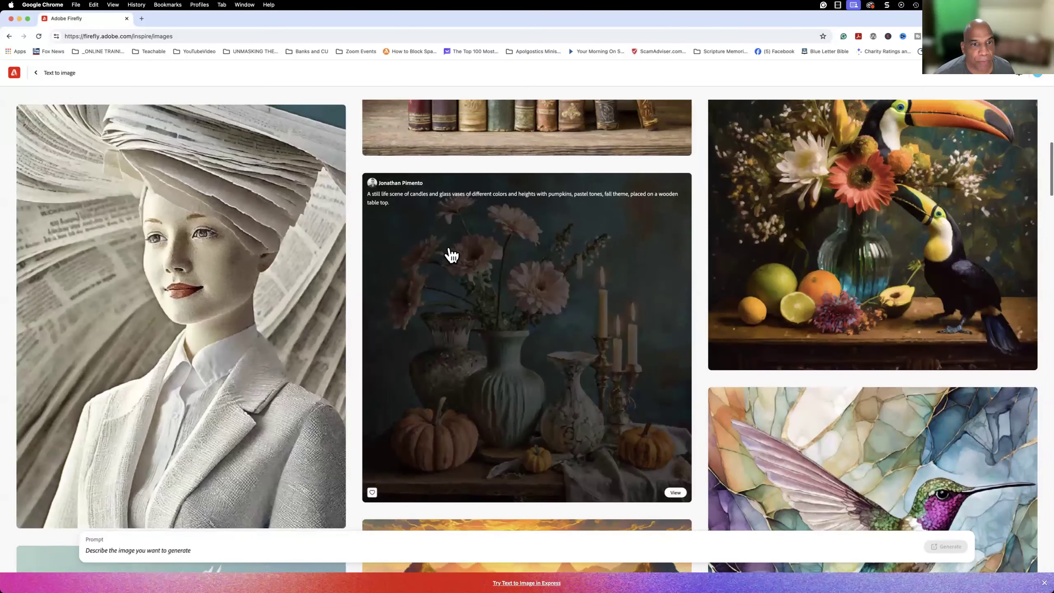
scroll(452, 251, up, 1)
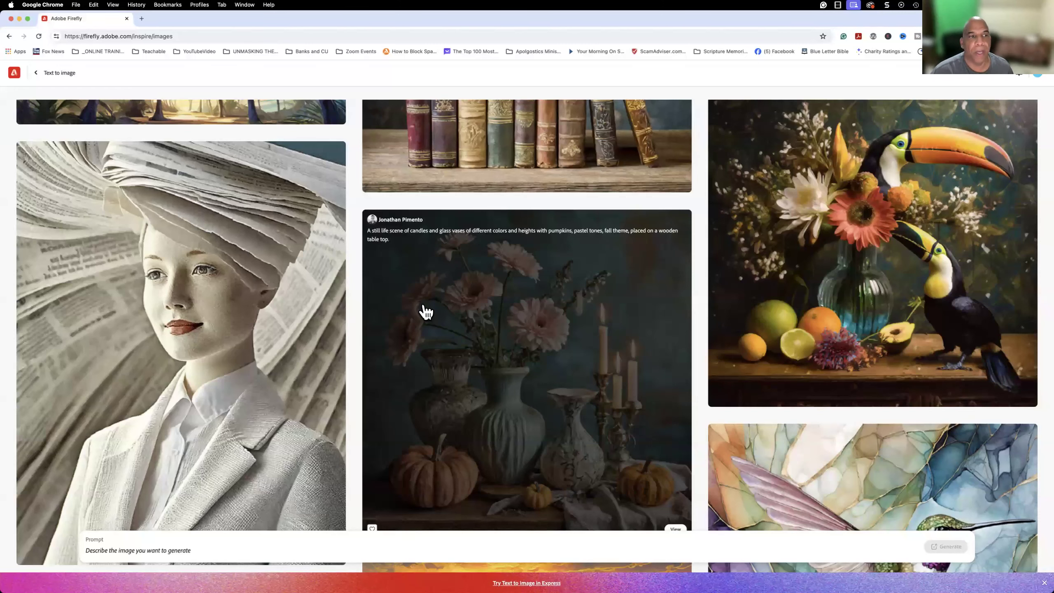
scroll(426, 312, up, 2)
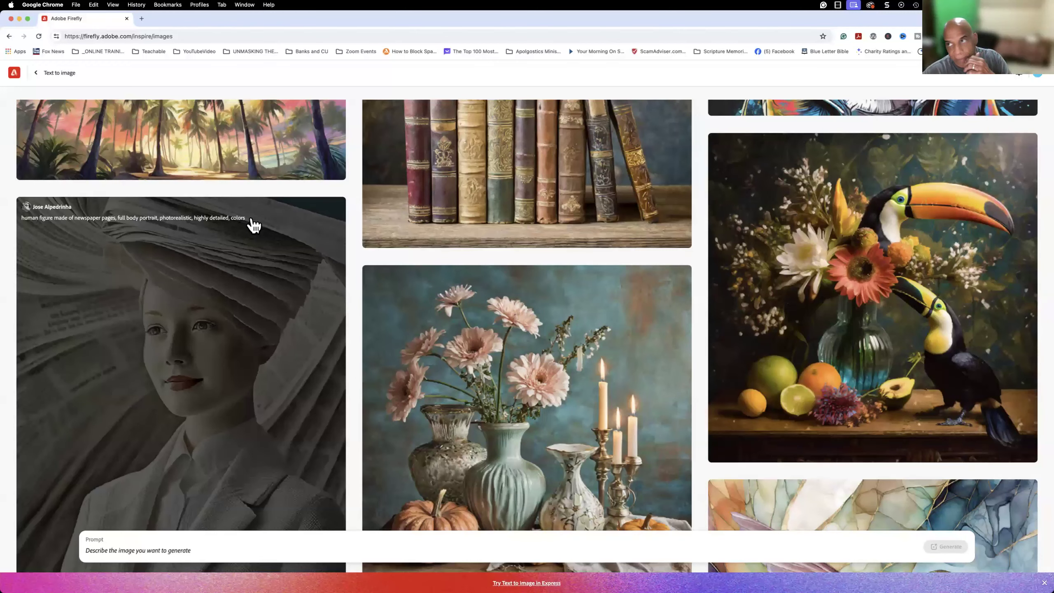
scroll(254, 227, up, 6)
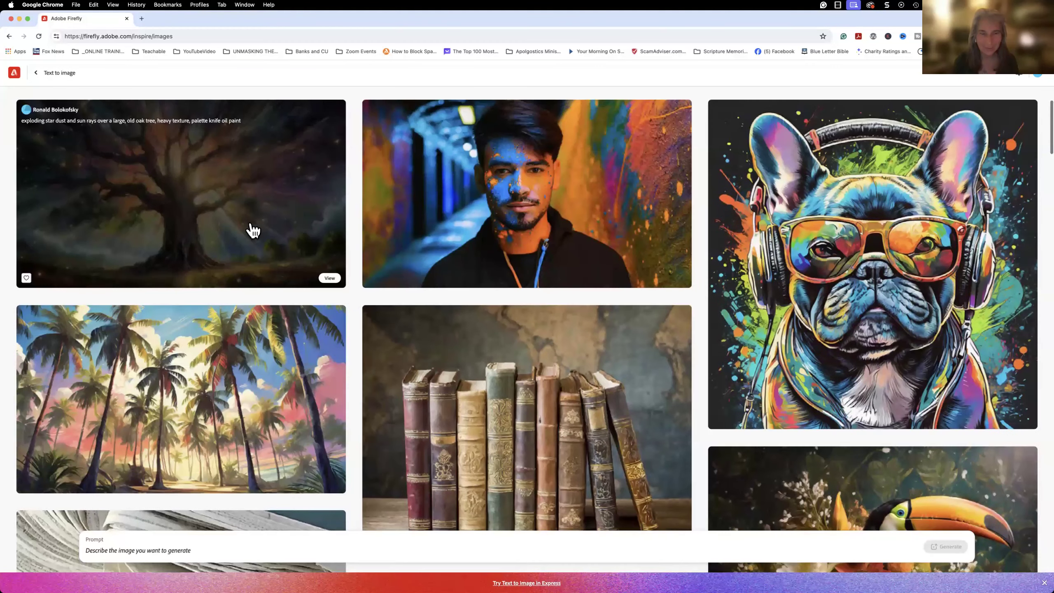
mouse_move(785, 229)
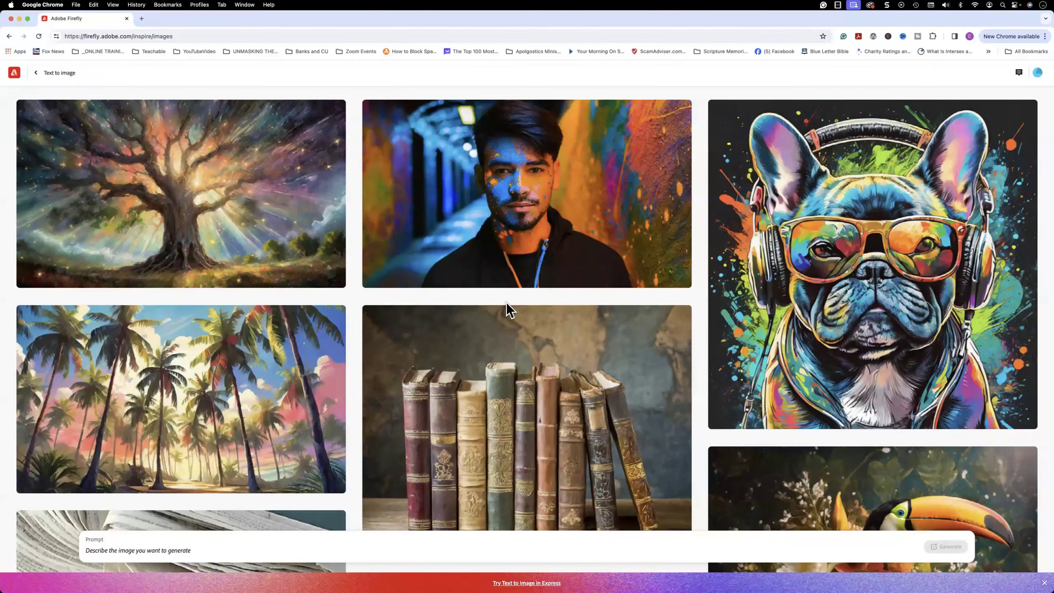
scroll(494, 298, down, 5)
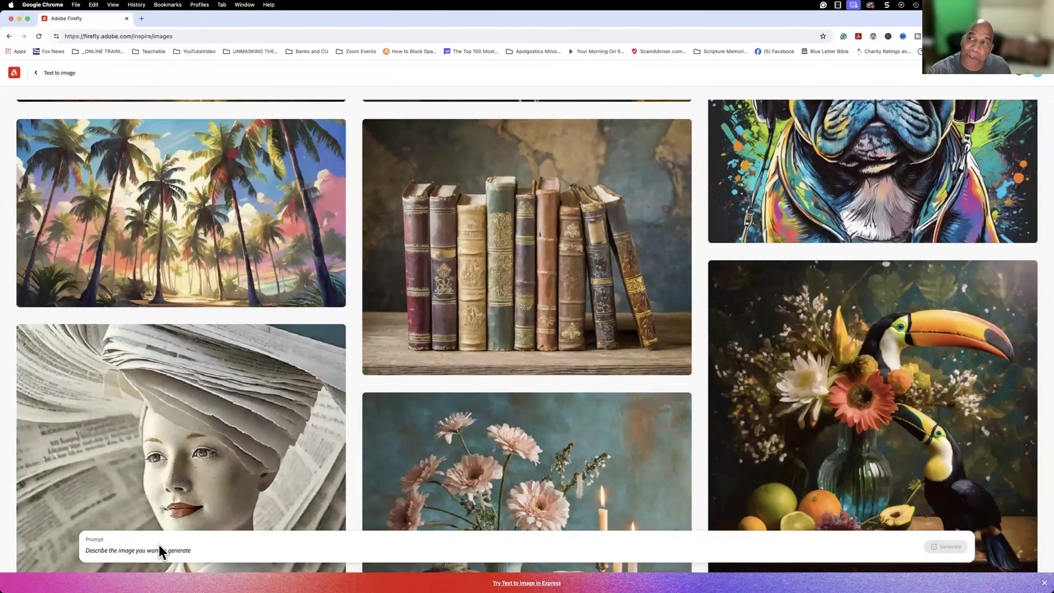
Generate images from the prompt "Alien on Mars with spaceship hovering over.".
click(160, 547)
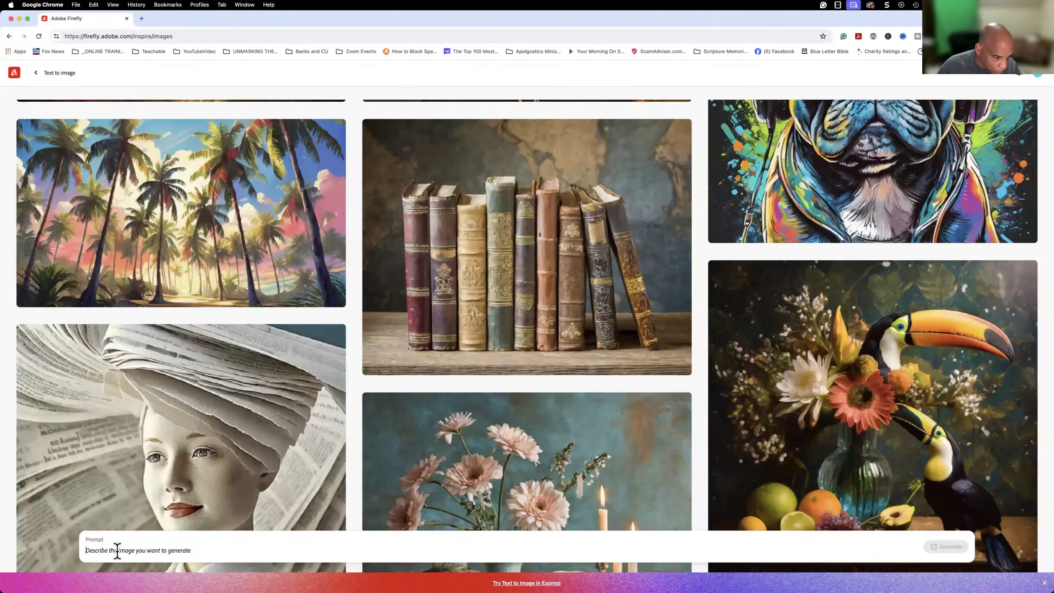
text(Alien)
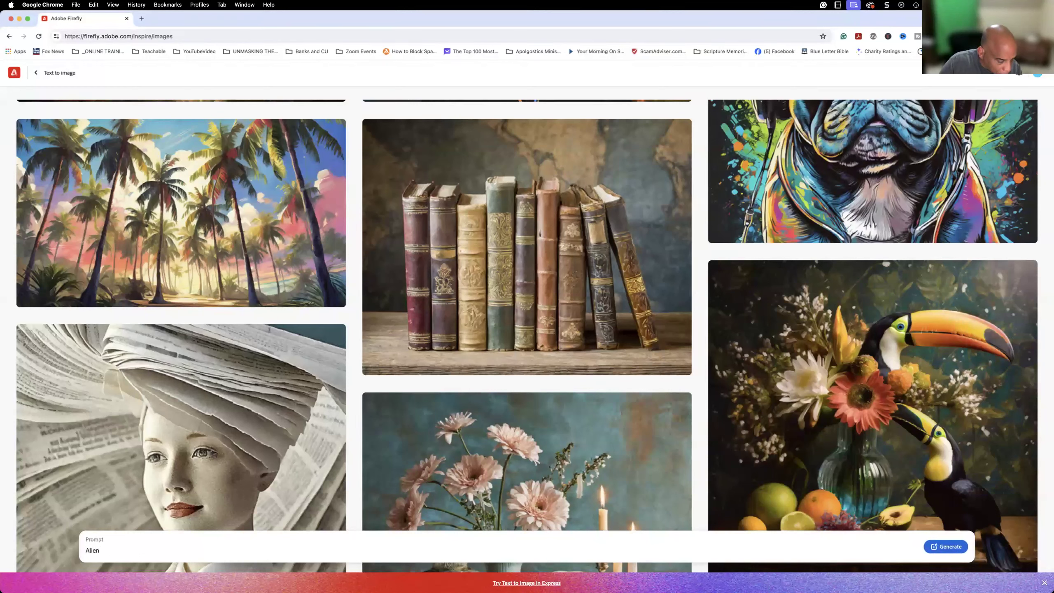
text( on Mars with s)
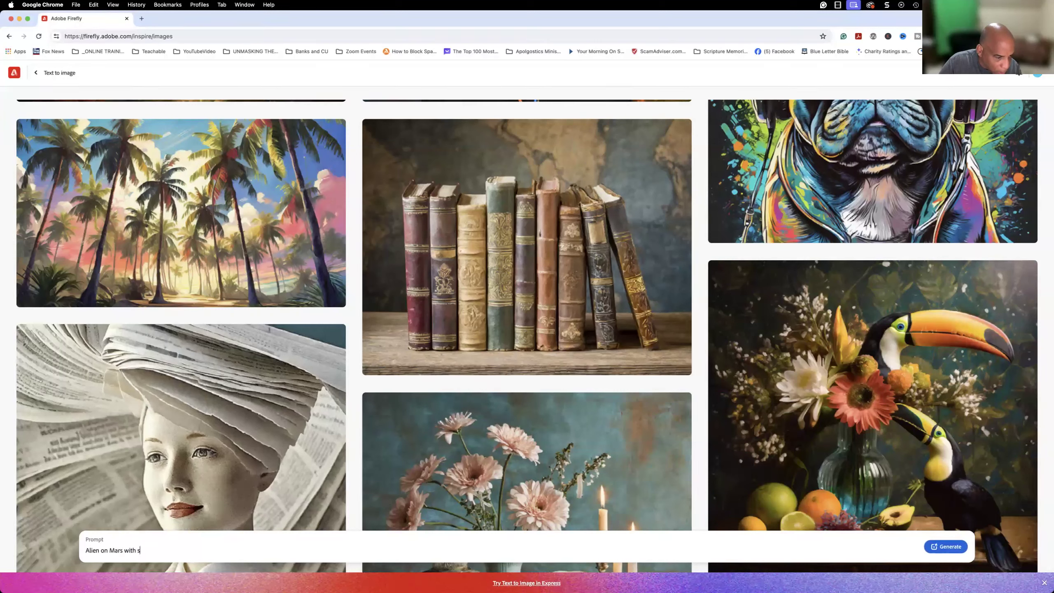
text(paceship hovering over.)
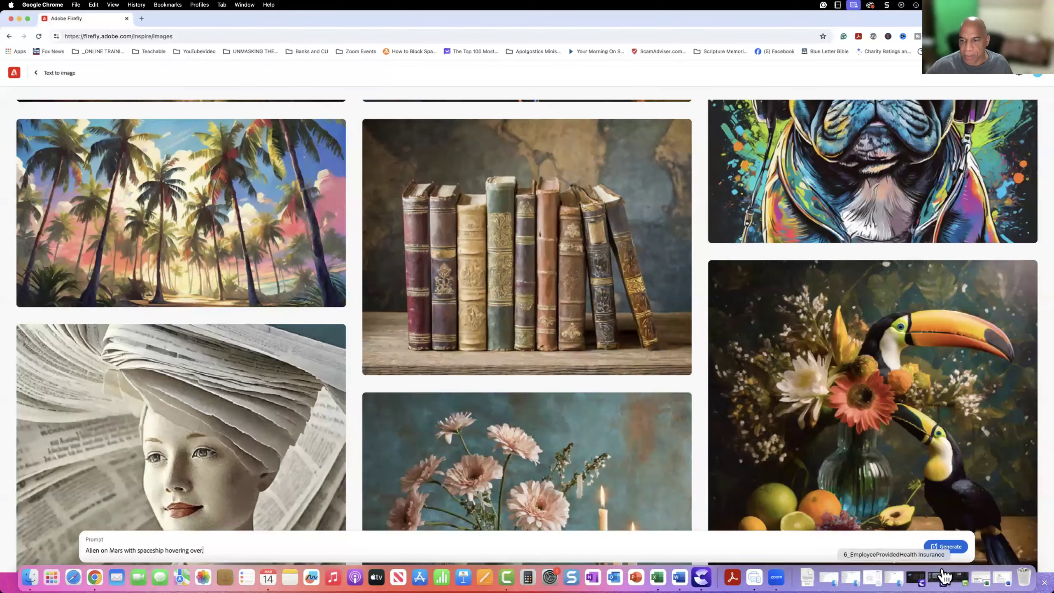
click(950, 546)
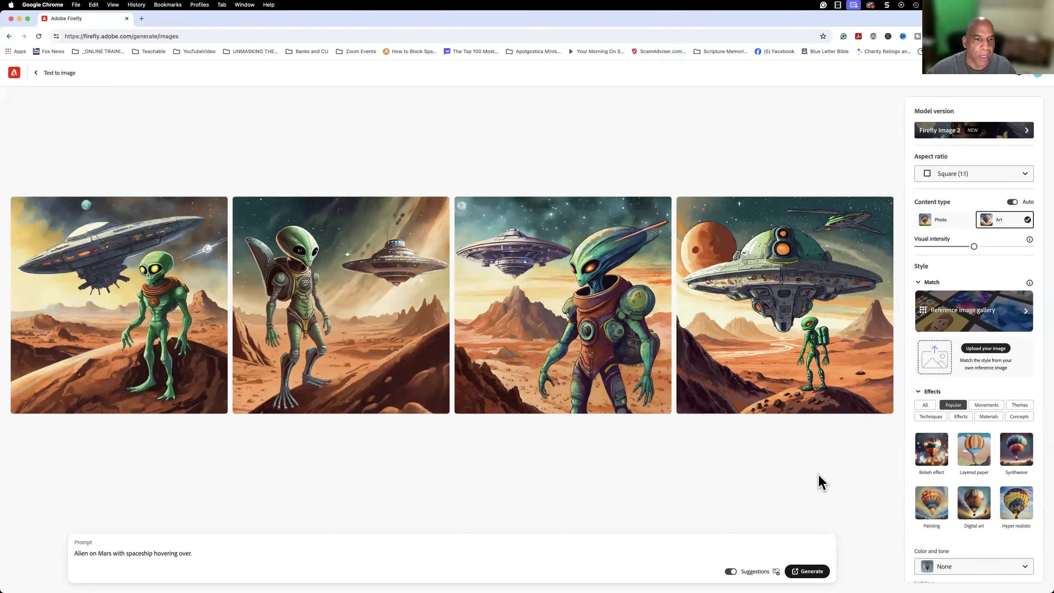
Switch the prompt suggestions off and back on.
click(201, 555)
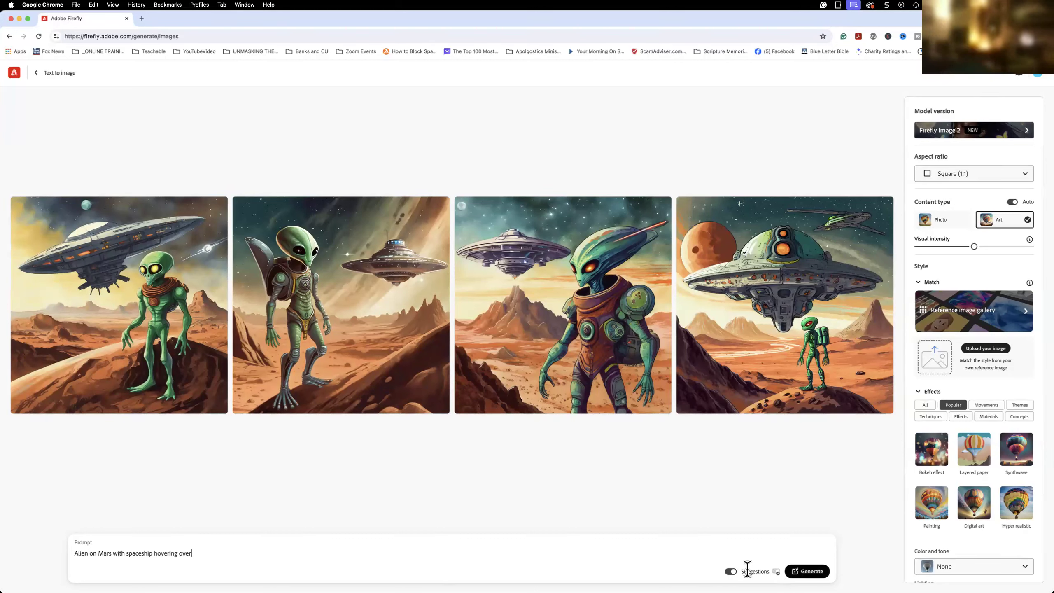
click(731, 571)
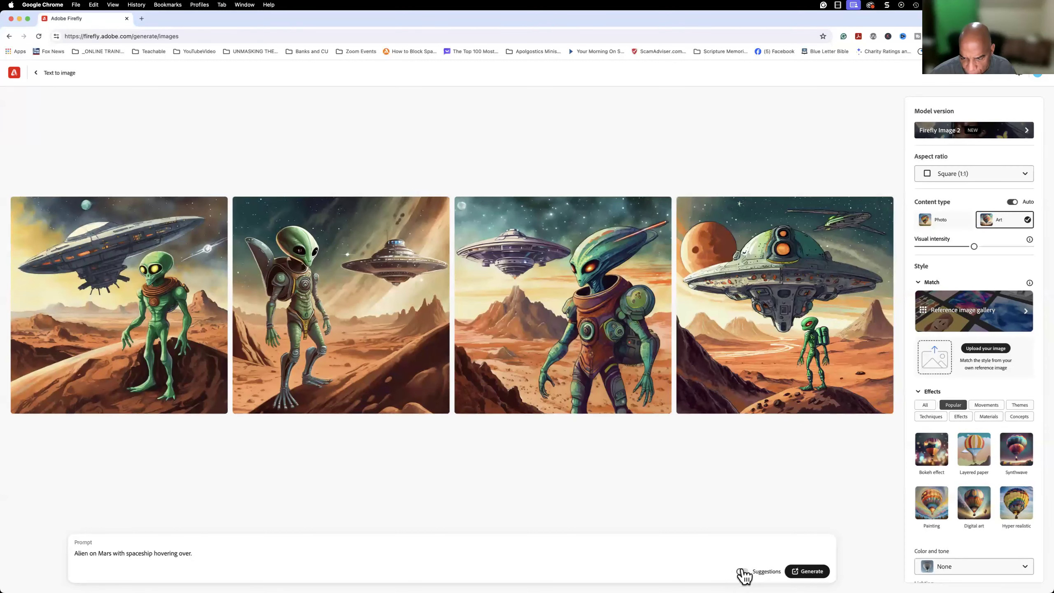
click(741, 572)
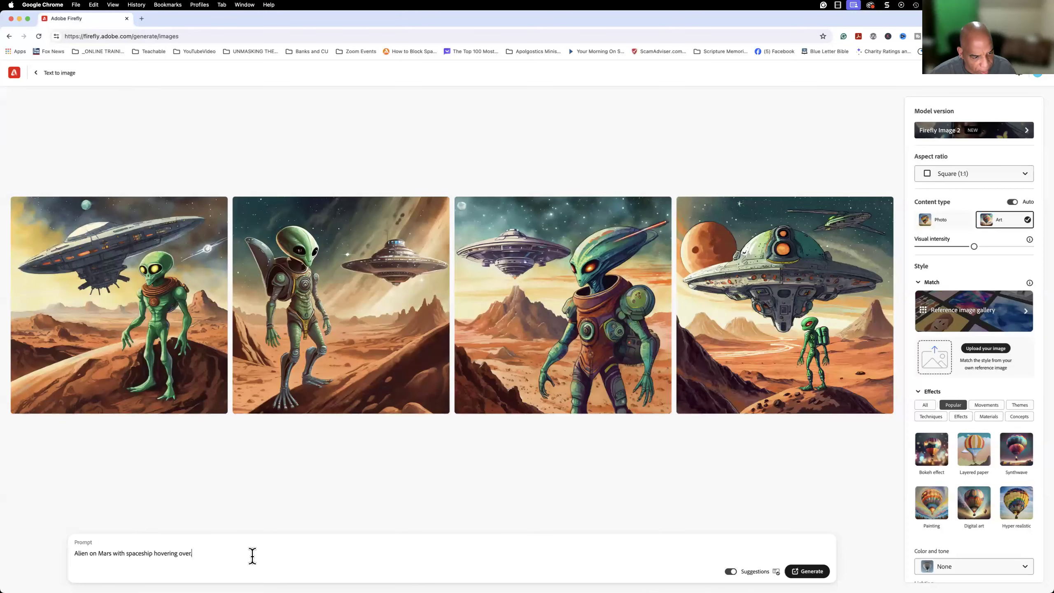
click(730, 572)
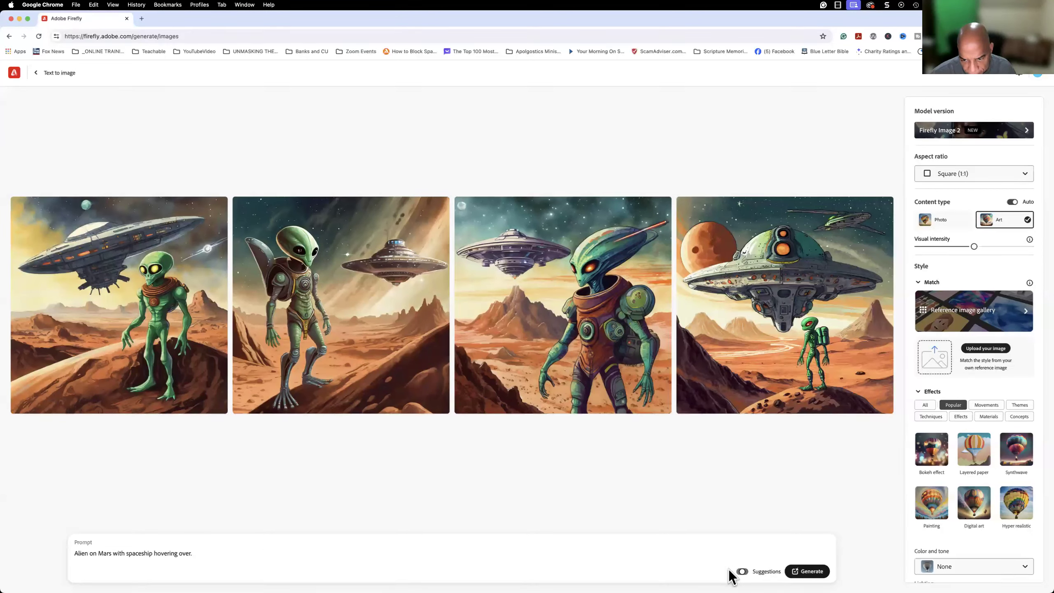
click(743, 572)
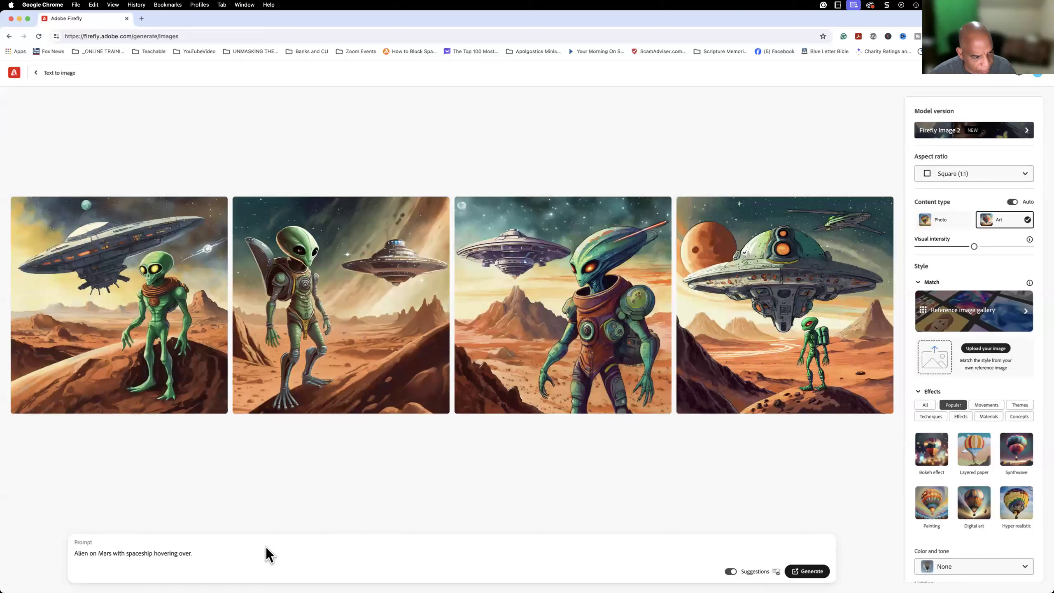
Extend the prompt with the suggestion "zinger and starry night; fantasy world" and generate new images.
click(223, 551)
text(z)
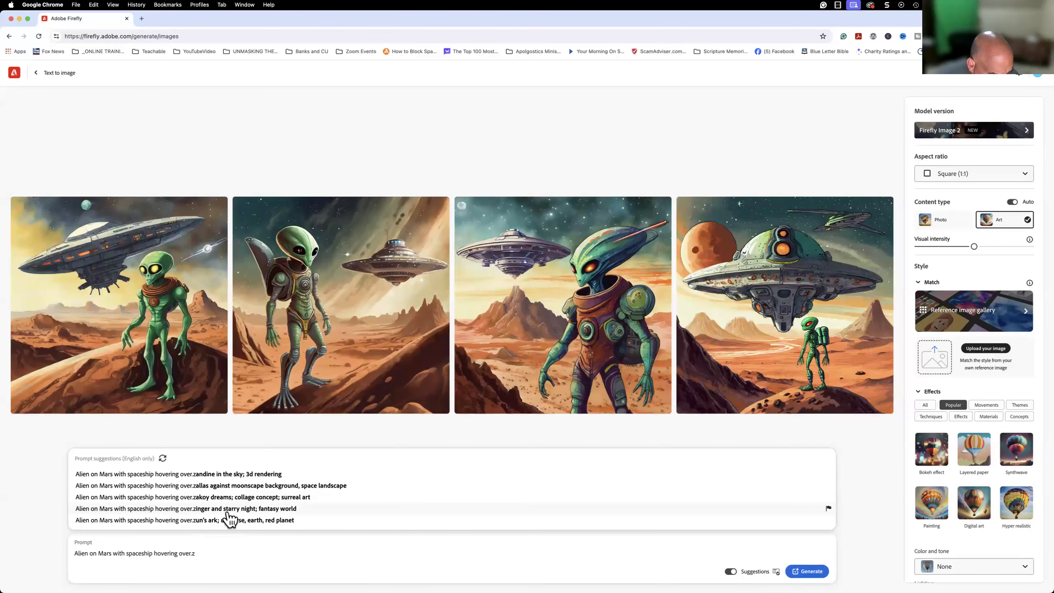
click(278, 511)
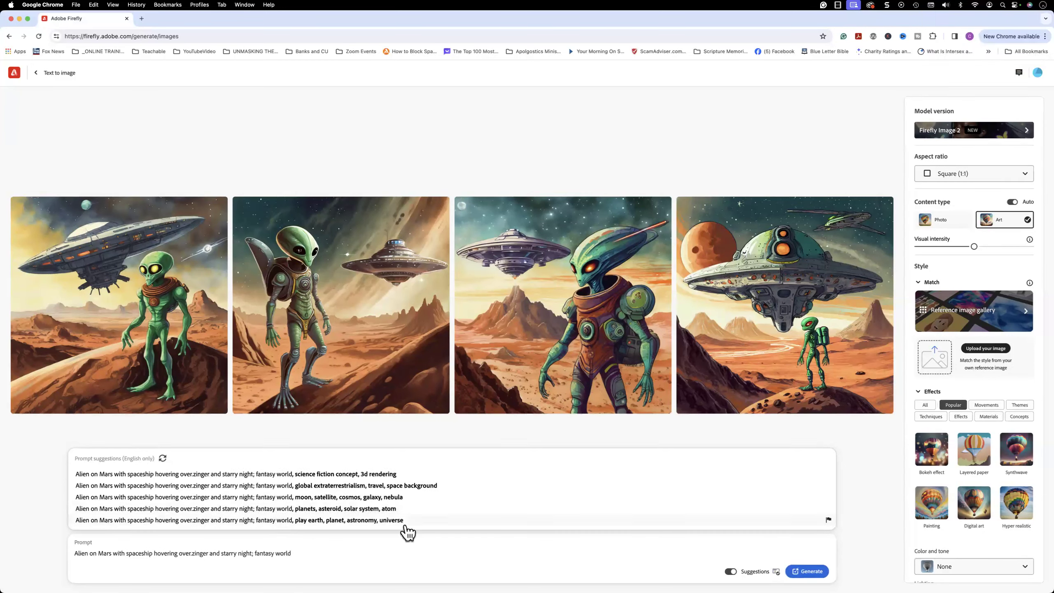
click(814, 572)
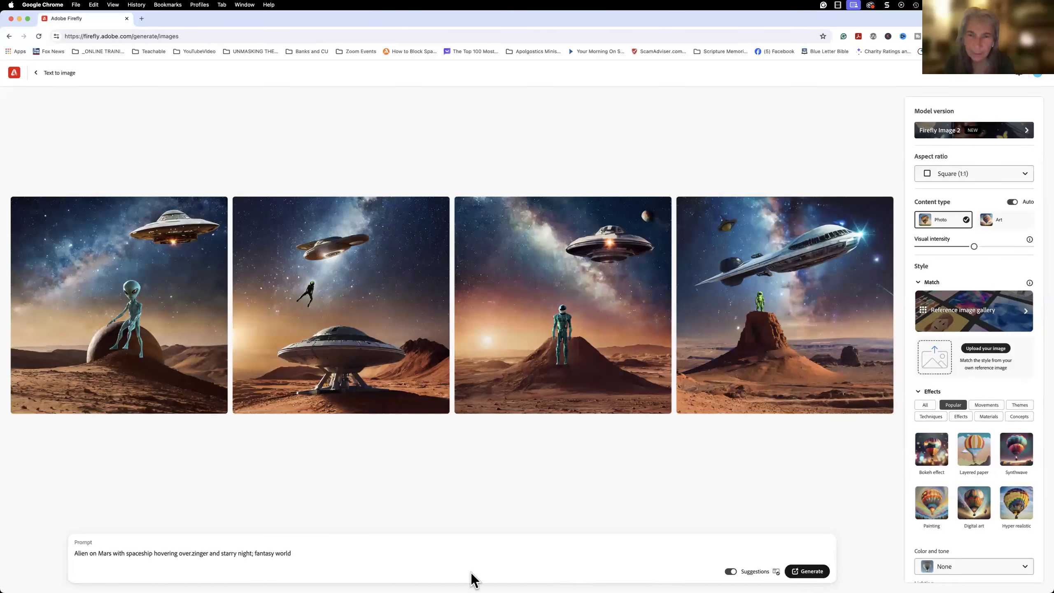
Add the suggested ending "global extraterrestrialism, travel, space background" to the prompt and generate new images.
double_click(298, 552)
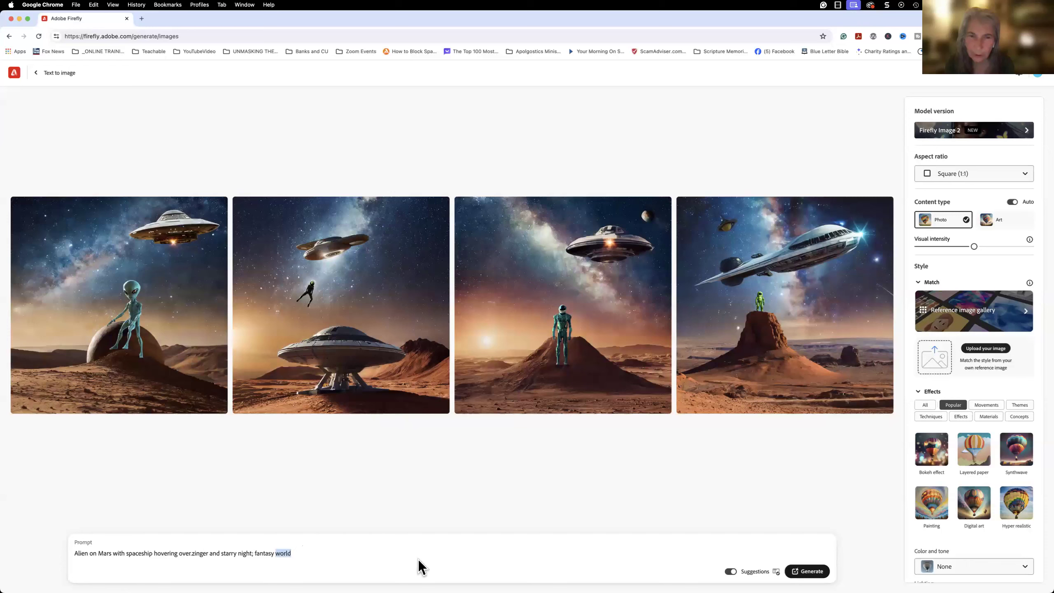
click(730, 571)
click(343, 552)
click(731, 571)
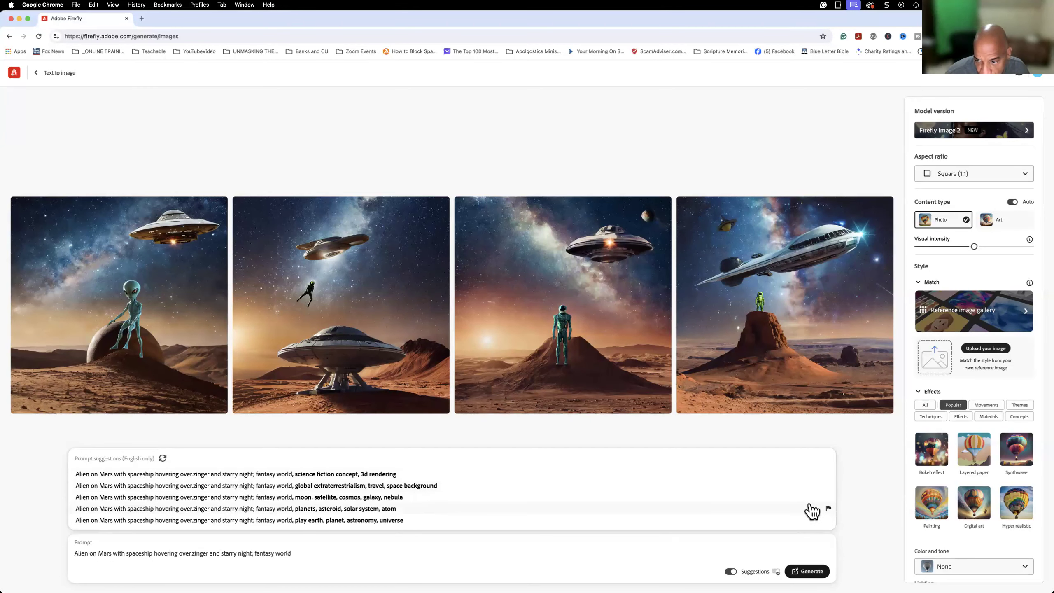
click(795, 490)
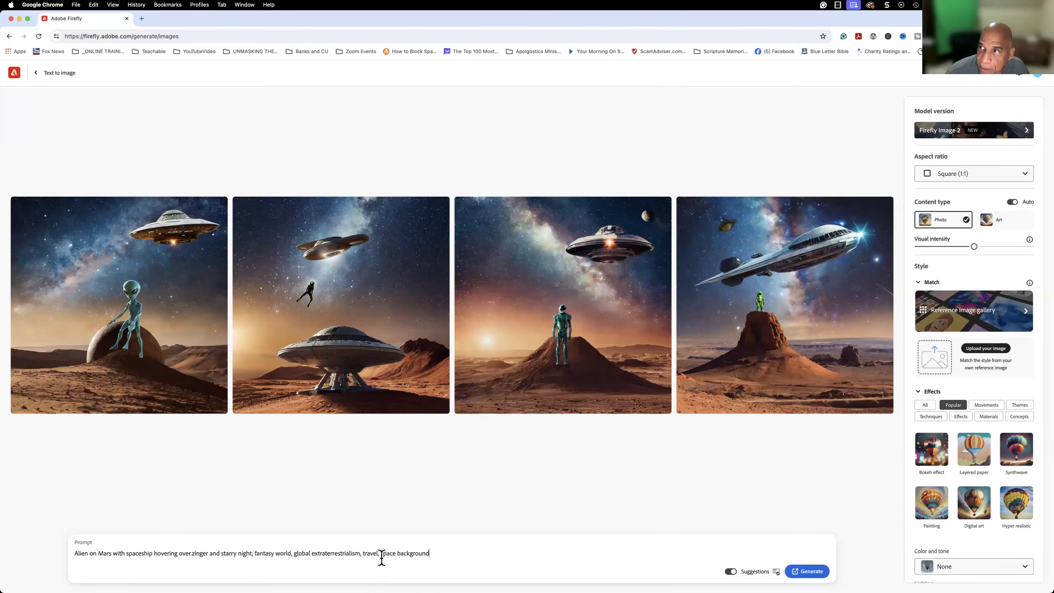
click(813, 572)
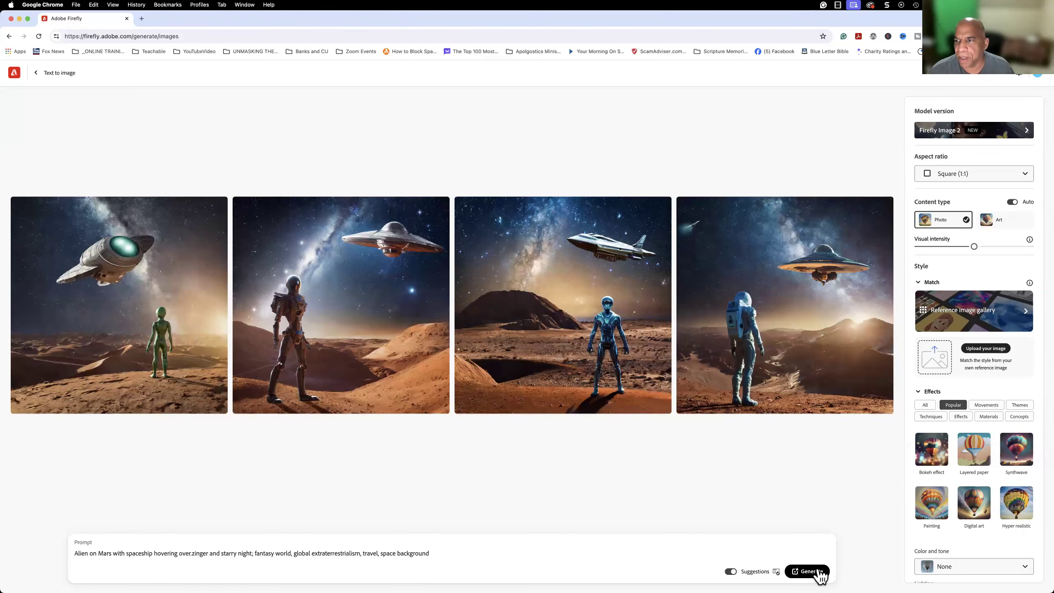
Set the content type to Art and review the available model versions and aspect ratios without changing them.
mouse_move(612, 320)
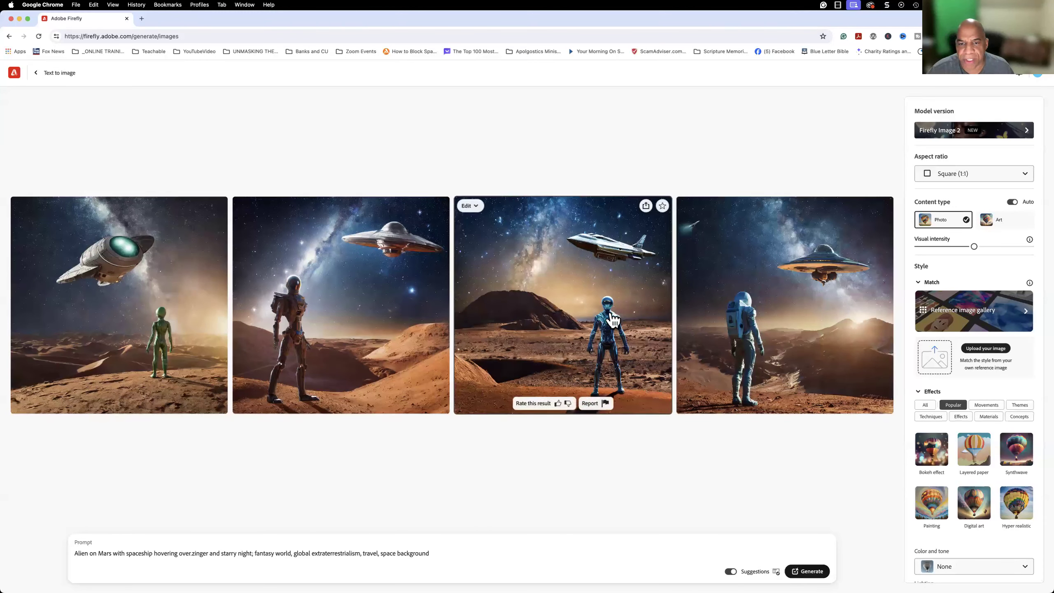
click(998, 225)
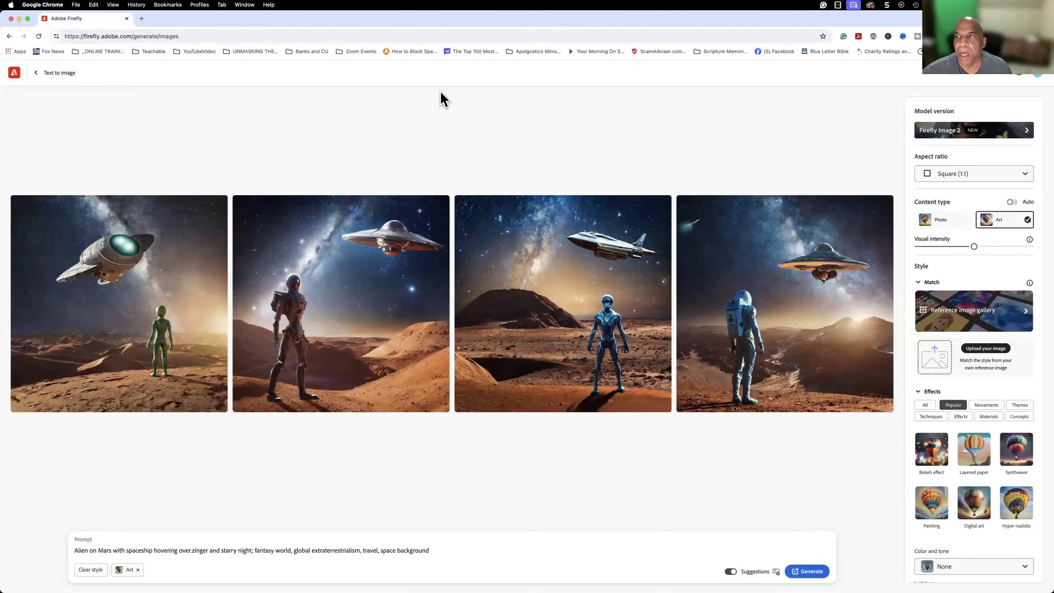
click(1024, 131)
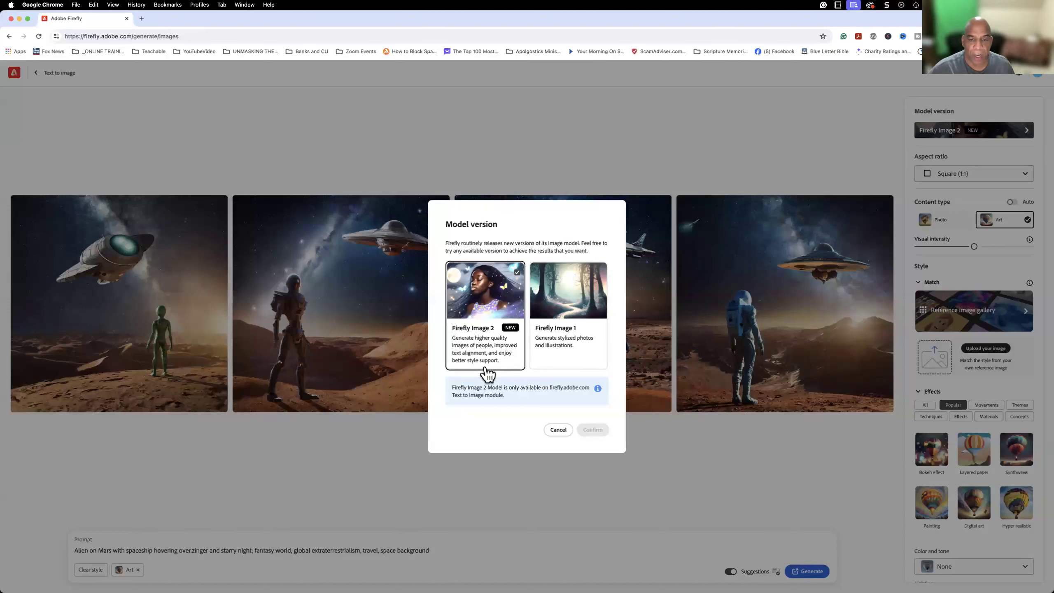
click(558, 430)
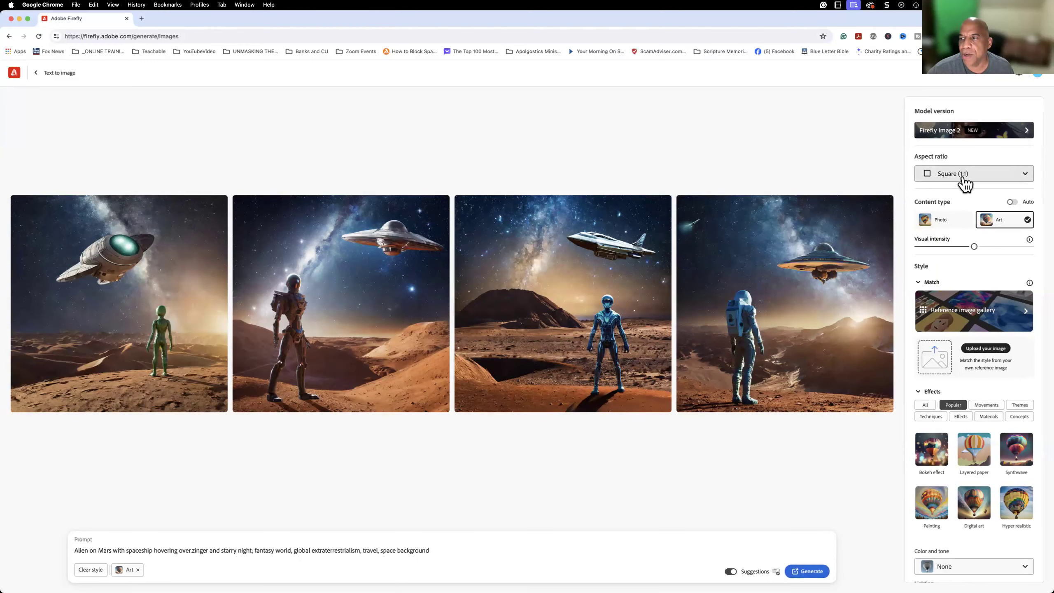
click(1024, 179)
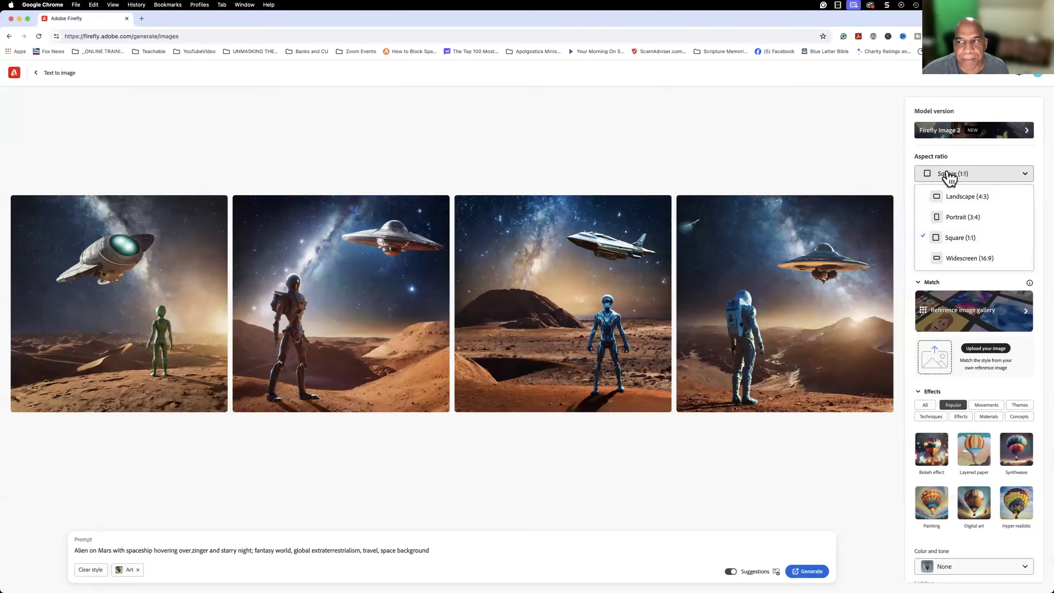
click(976, 152)
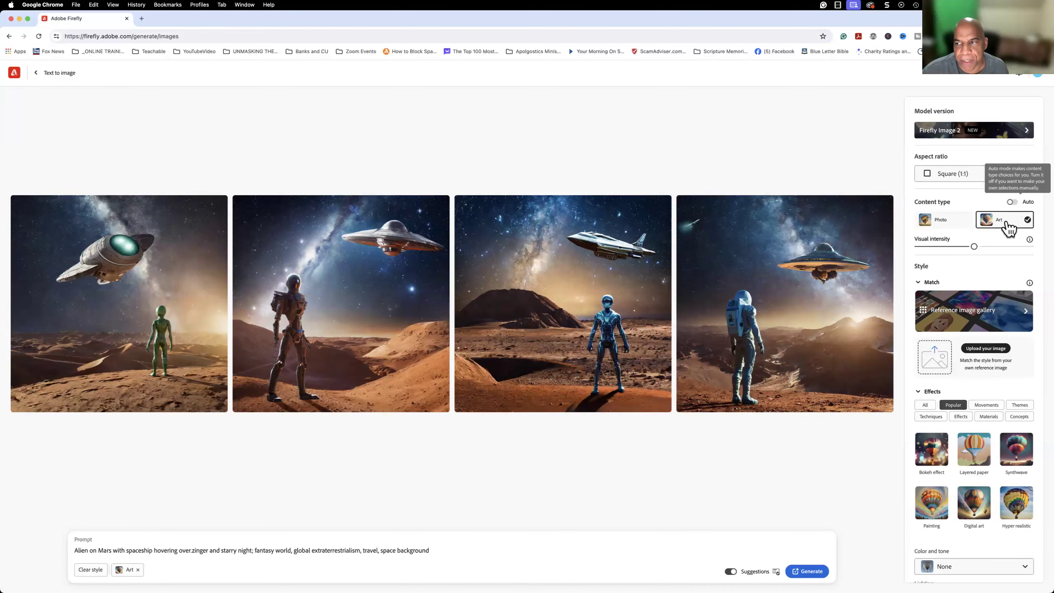
Generate the images with the Art content type, and again with the Photo content type.
click(951, 225)
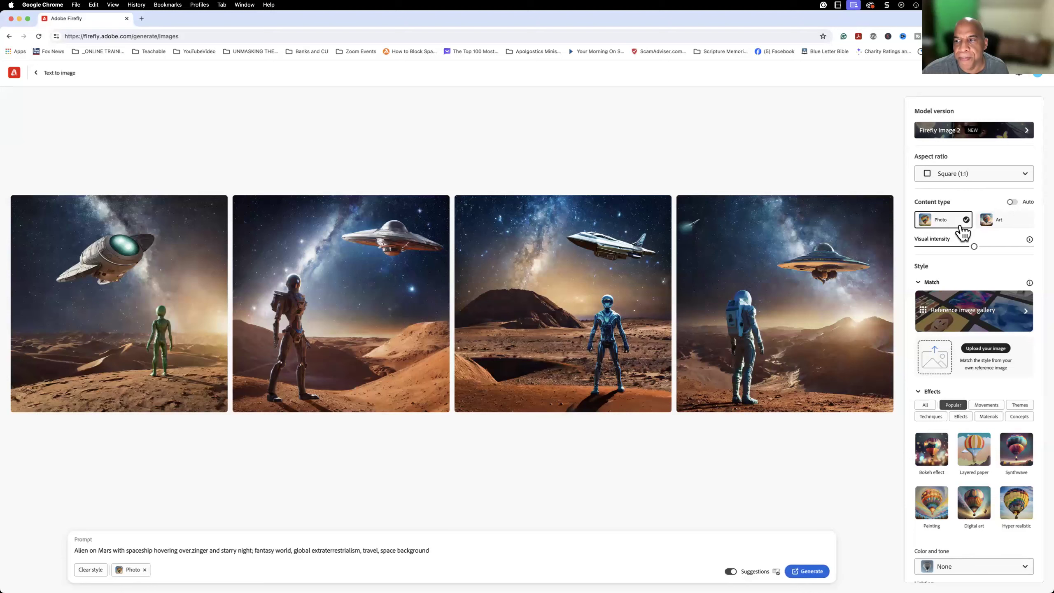
click(985, 226)
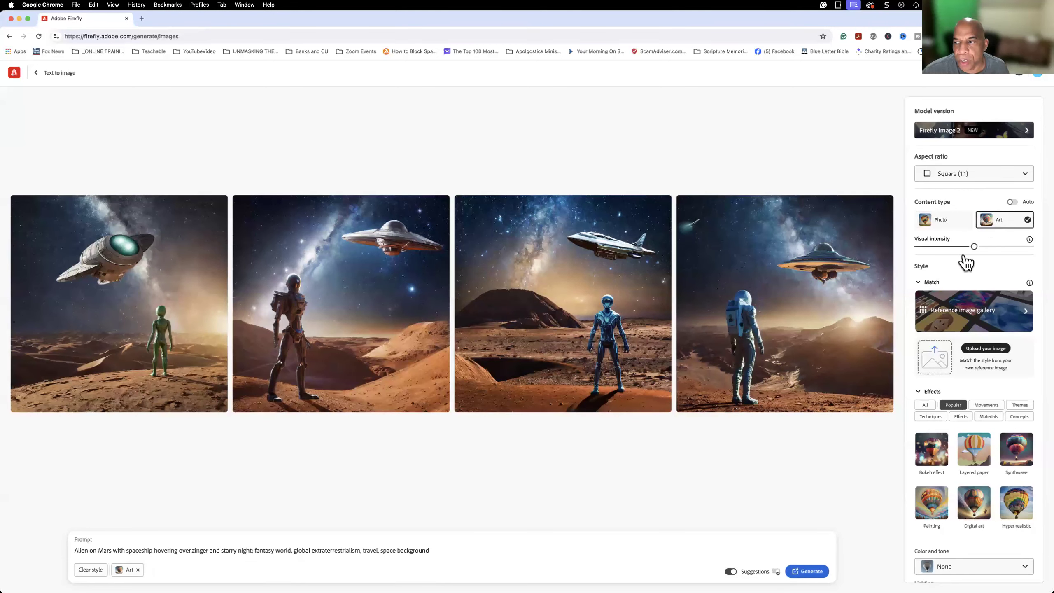
click(810, 573)
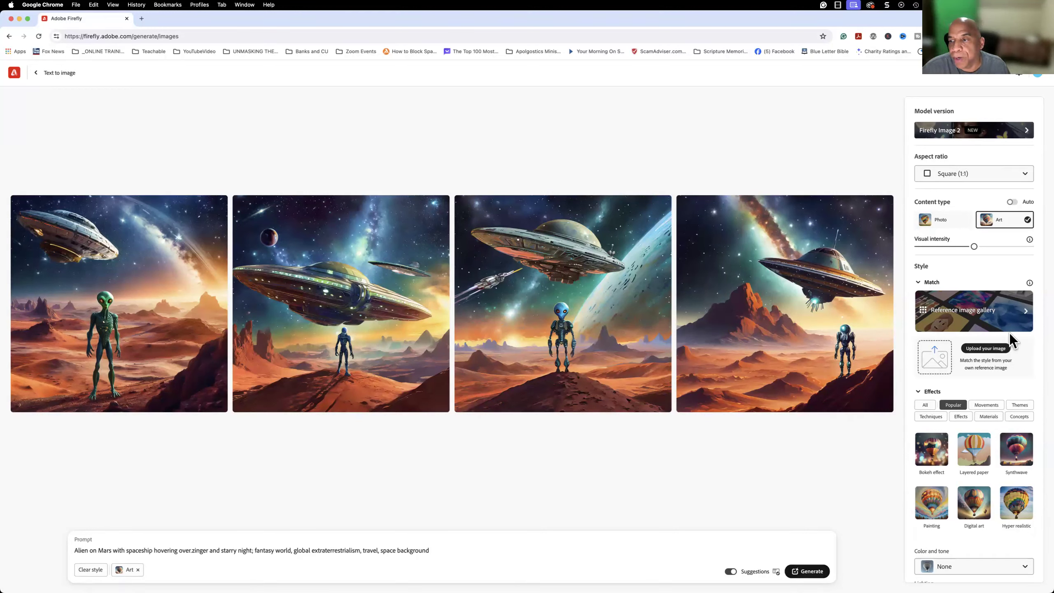
click(946, 227)
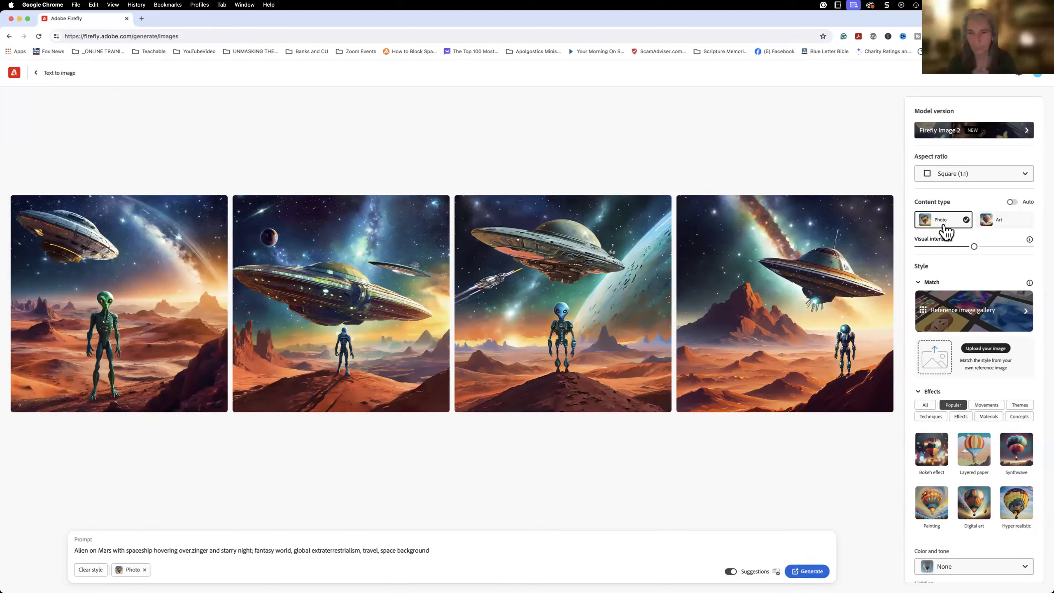
click(811, 574)
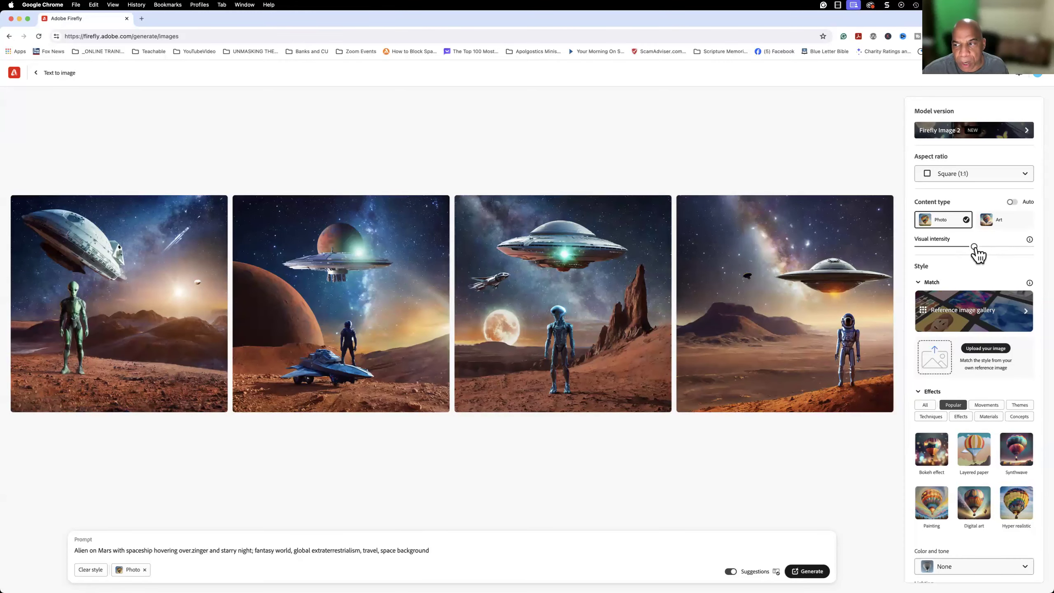
Generate the images at minimum visual intensity, and again at maximum visual intensity.
drag(971, 246, 918, 246)
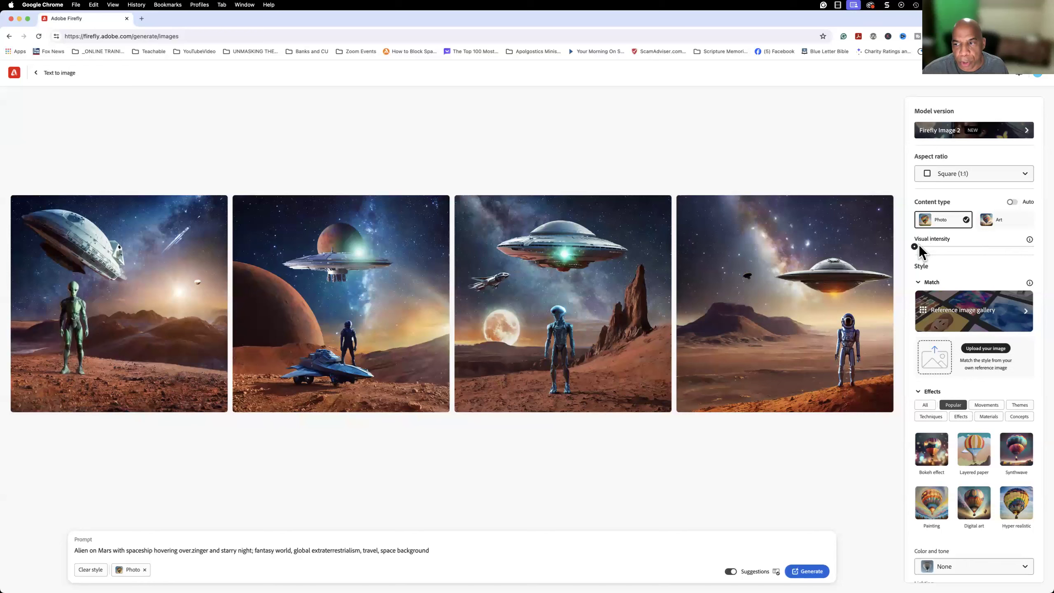
click(807, 572)
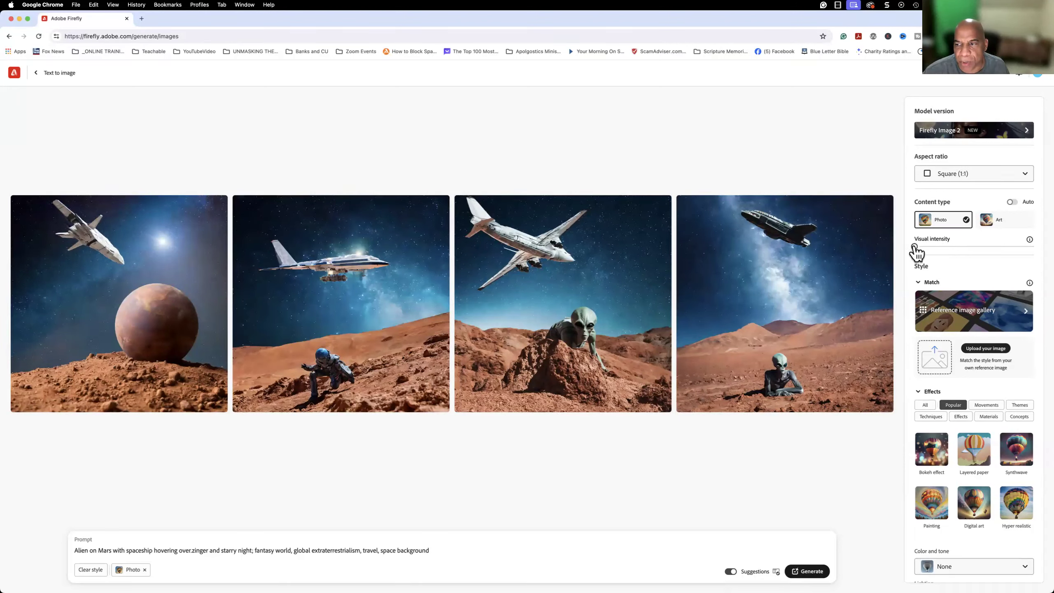
drag(915, 248, 1033, 249)
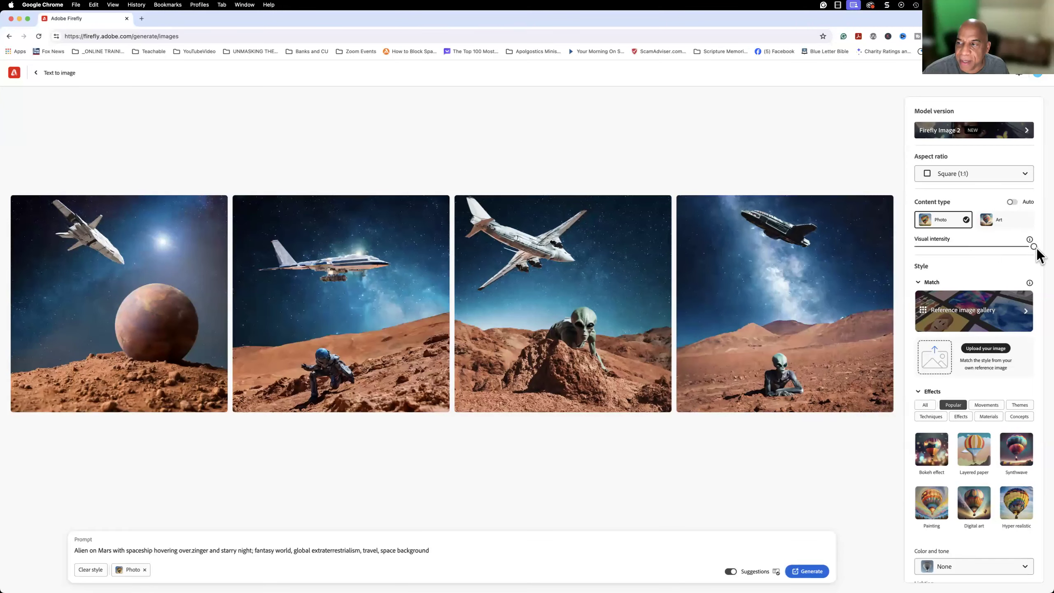
click(808, 575)
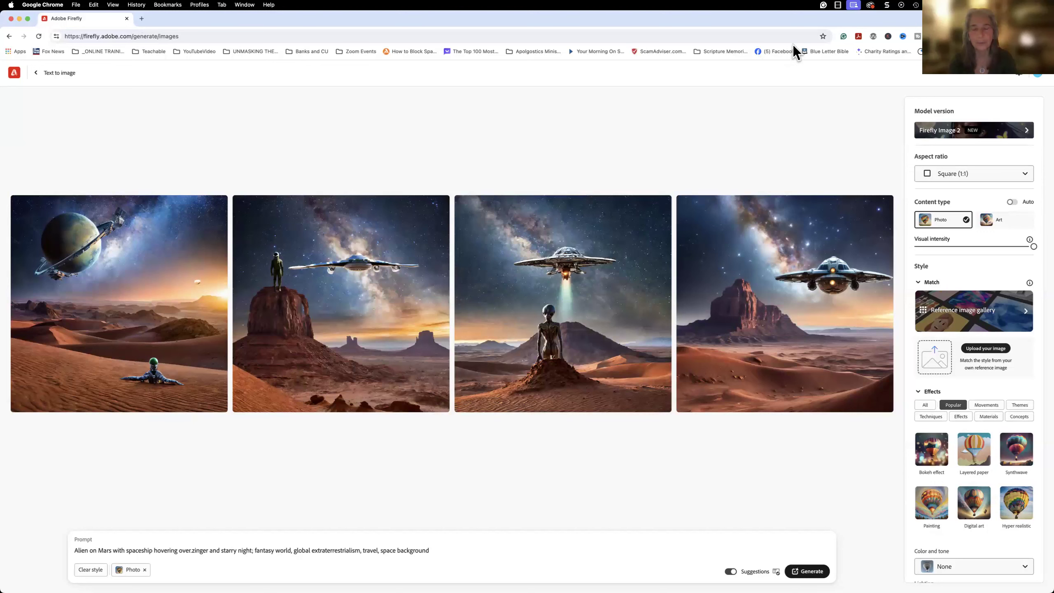
Save the fourth image, the spaceship beside the rock formation, to Favorites and review its download and sharing options.
mouse_move(433, 359)
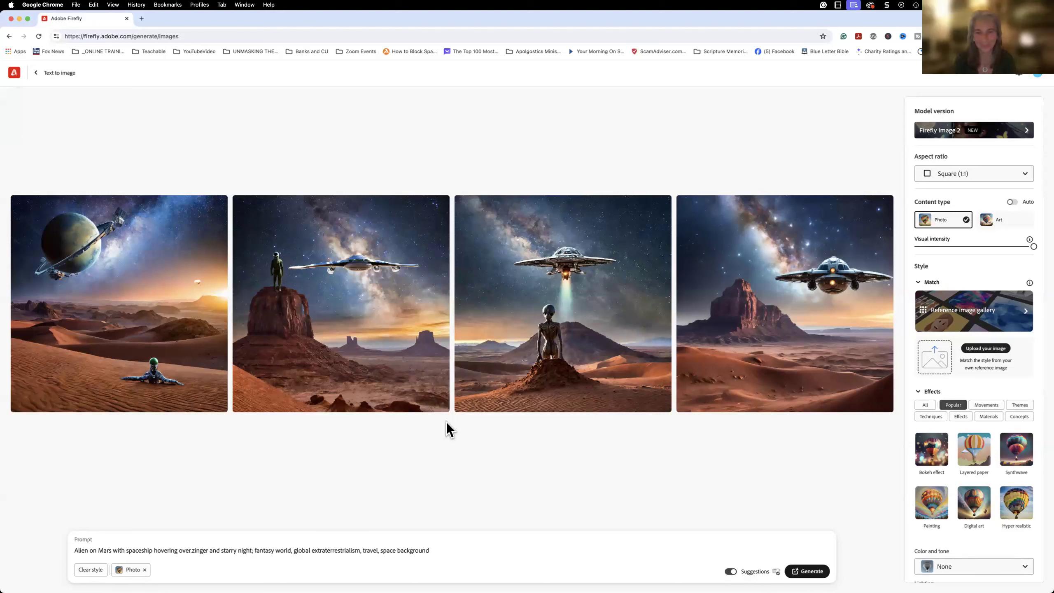
mouse_move(692, 250)
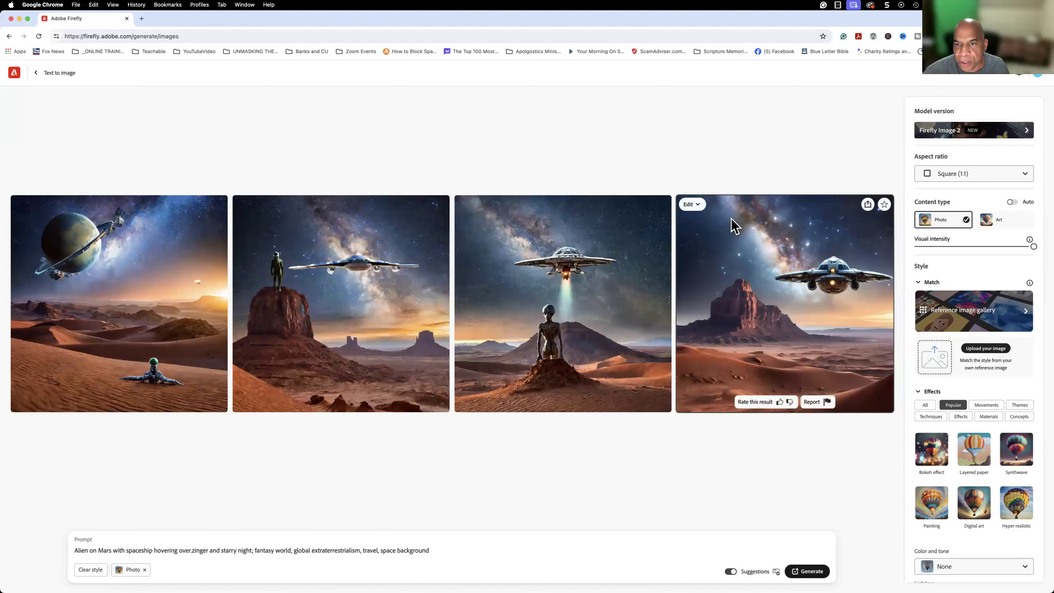
click(884, 204)
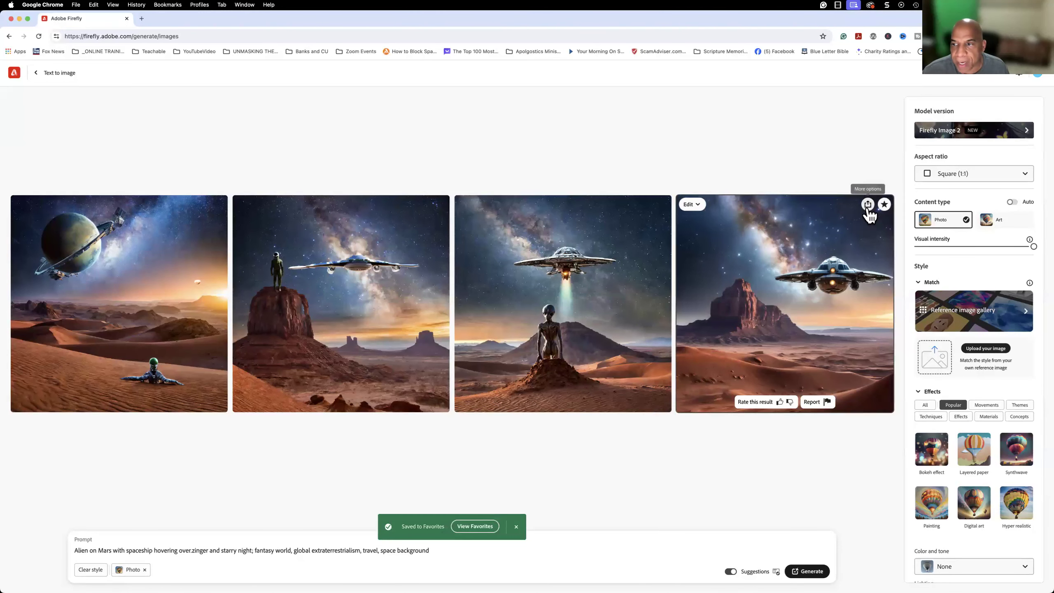
click(868, 205)
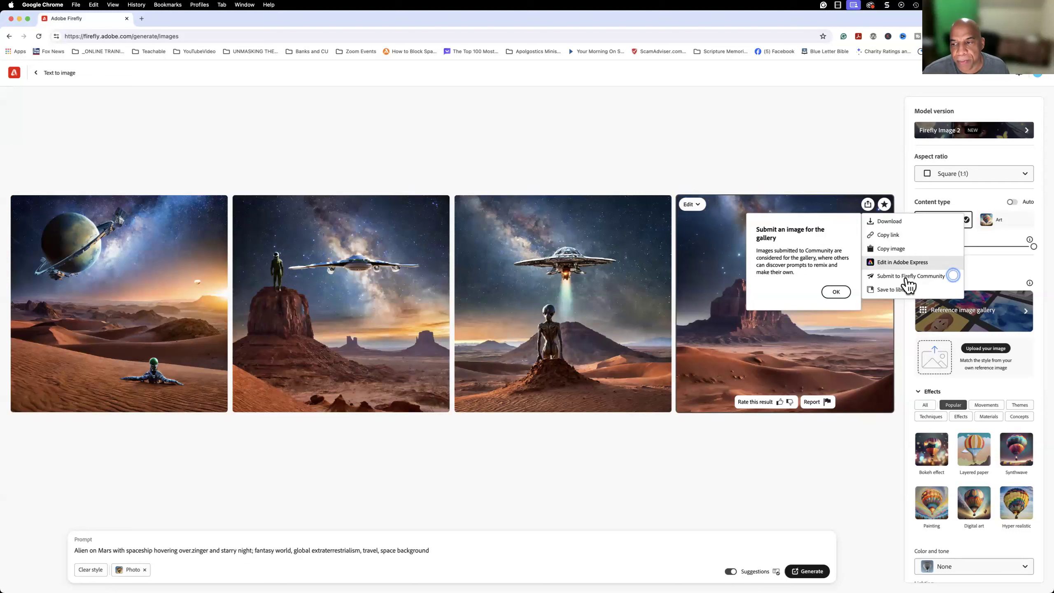
click(898, 296)
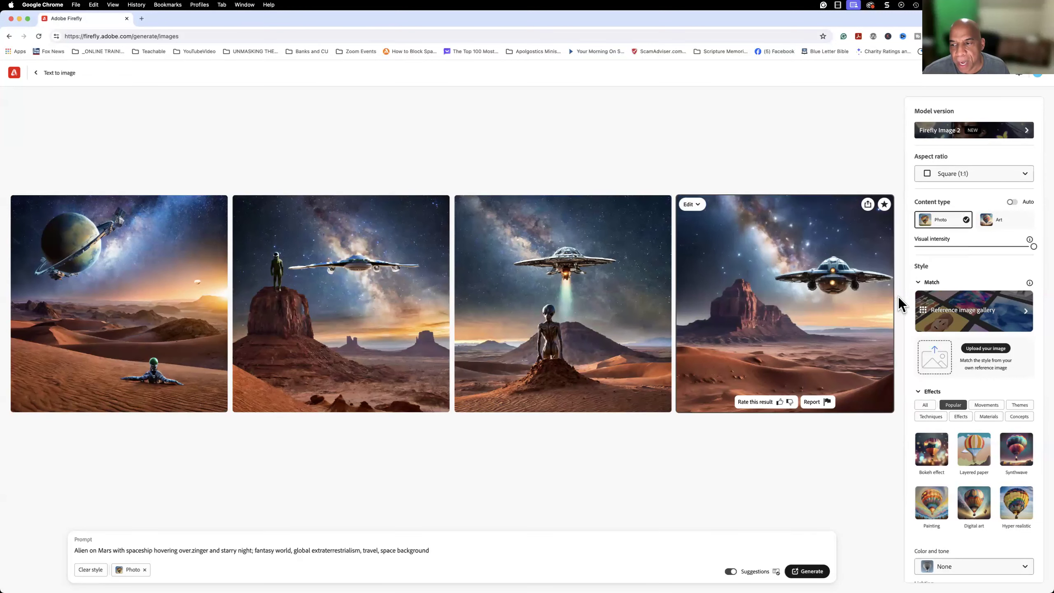
click(868, 208)
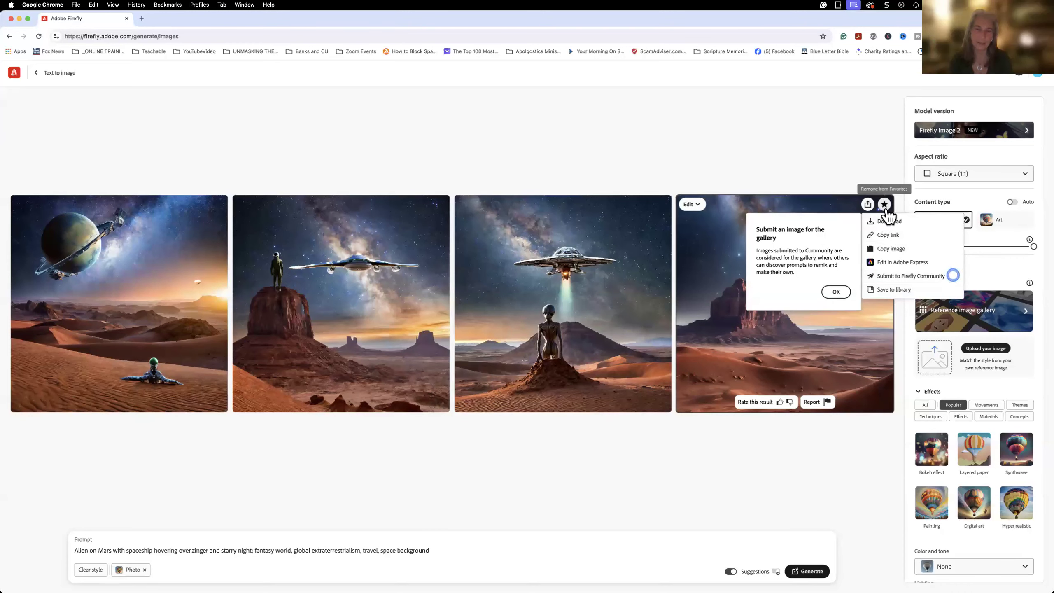
click(839, 187)
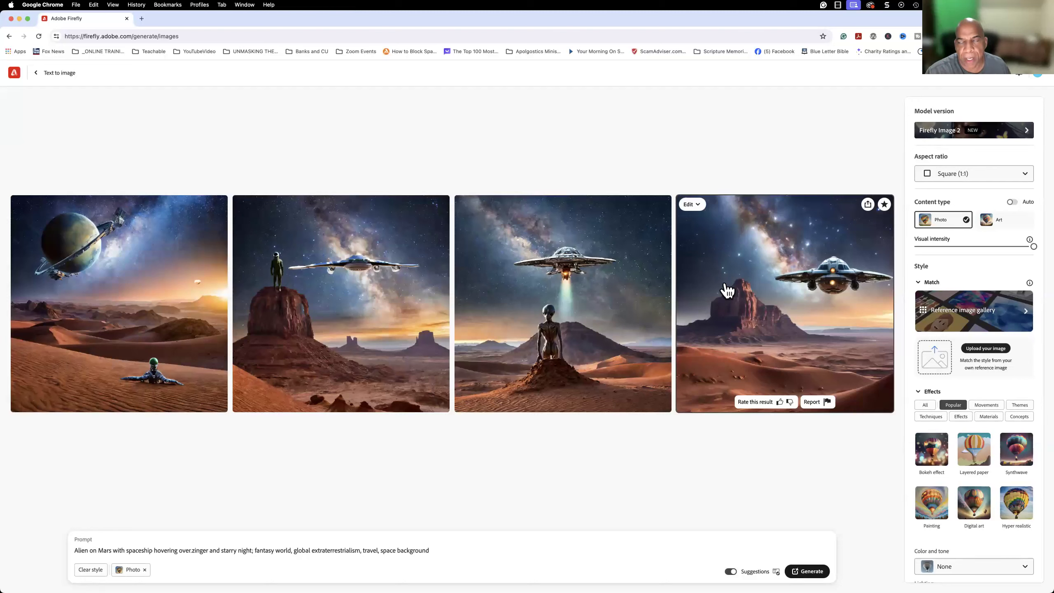
Send the fourth image to Adobe Express for adding text and show the text templates there.
click(700, 206)
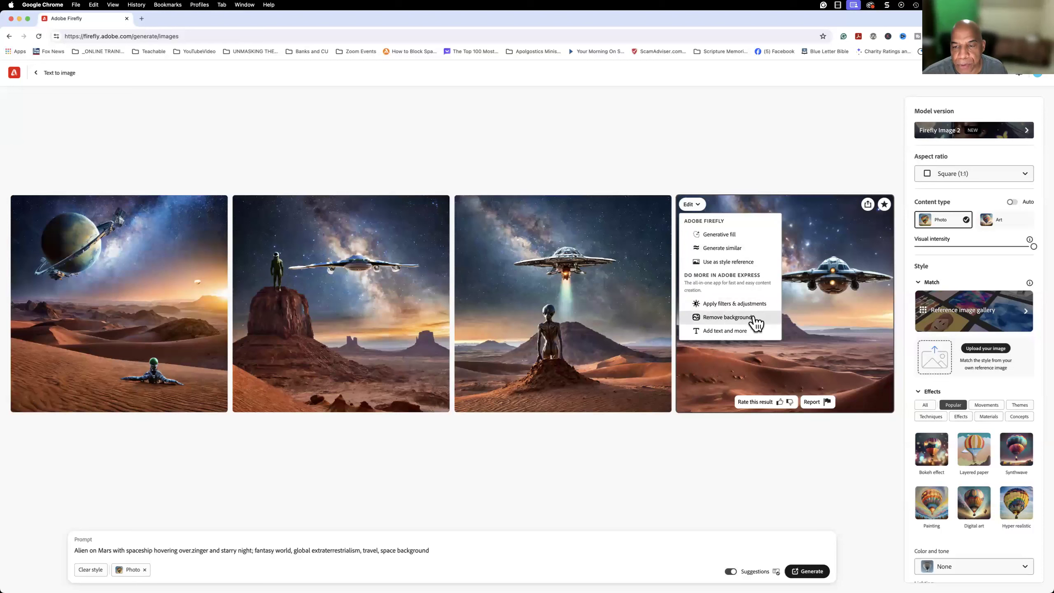
click(715, 329)
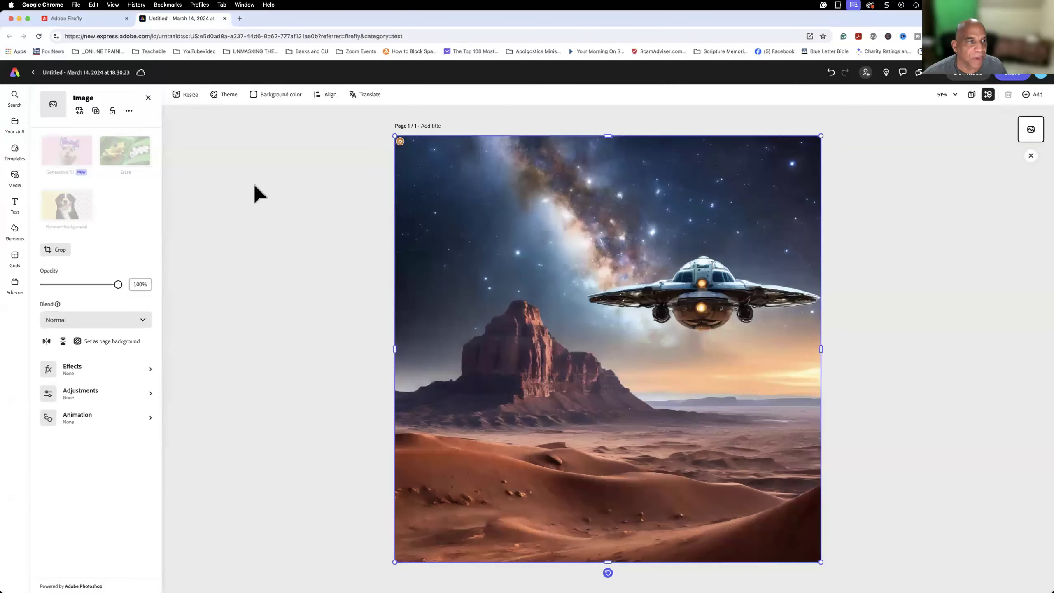
click(15, 212)
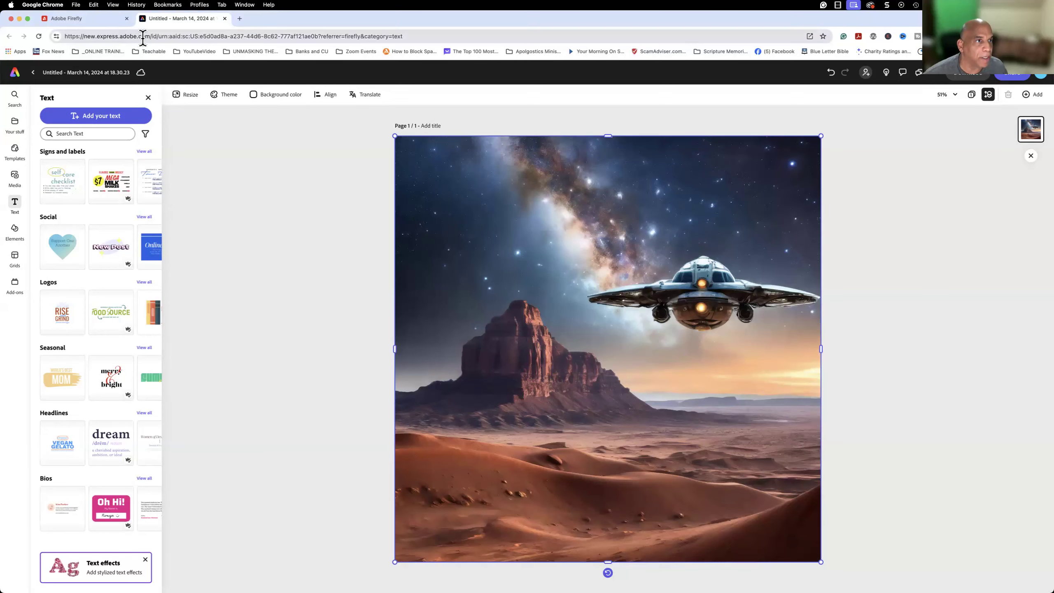
Place the "$7 Mega Milk Shakes" text template from Signs and labels onto the spaceship image in Adobe Express.
click(106, 20)
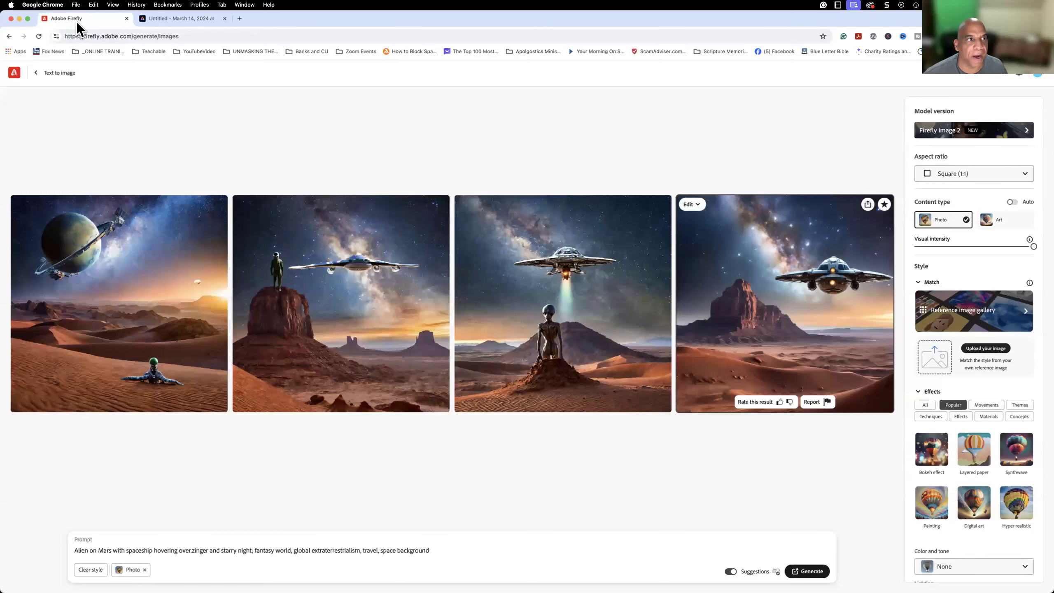
click(167, 19)
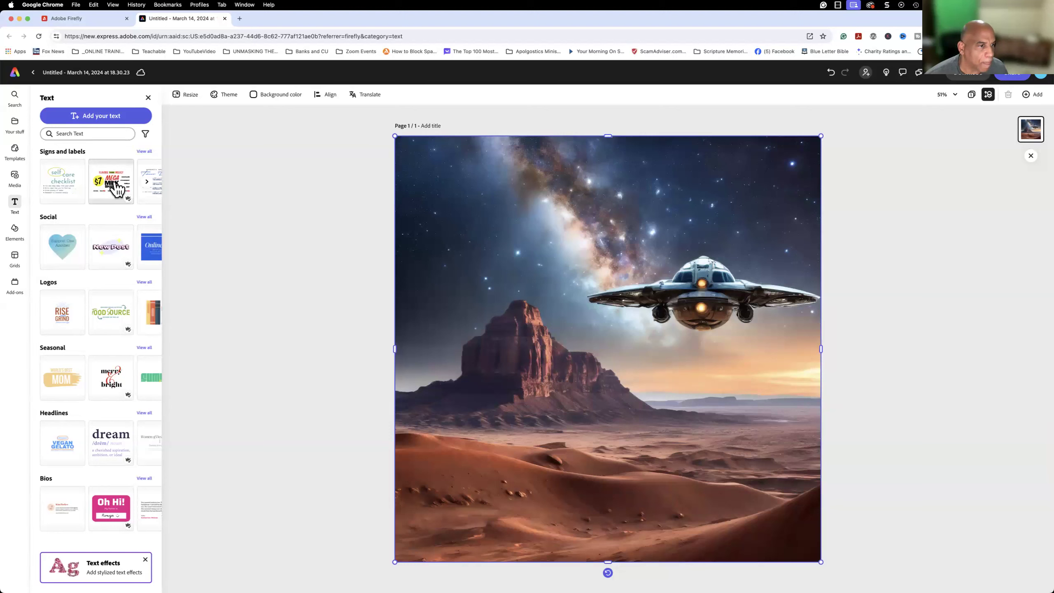
drag(114, 185, 635, 287)
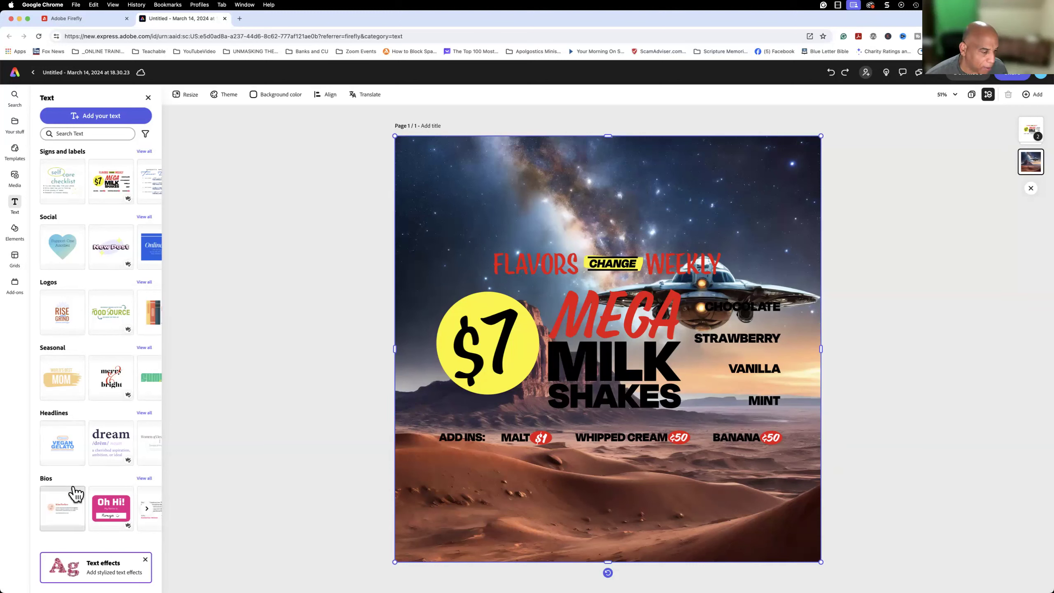
Move the milk shakes text group up and to the left, over the starry sky of the spaceship image.
scroll(76, 494, down, 5)
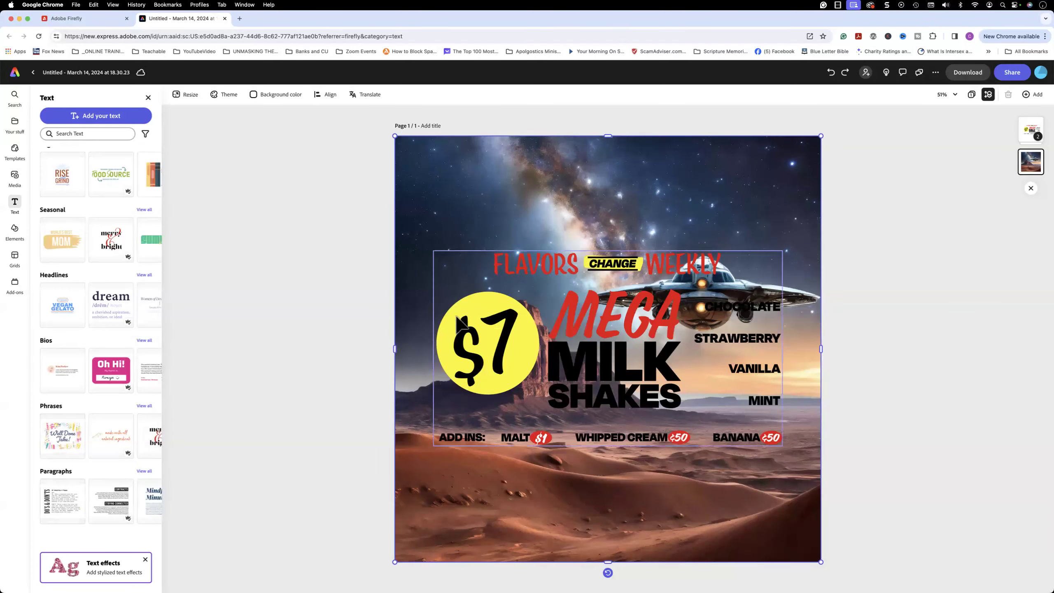
drag(498, 360, 418, 249)
click(468, 356)
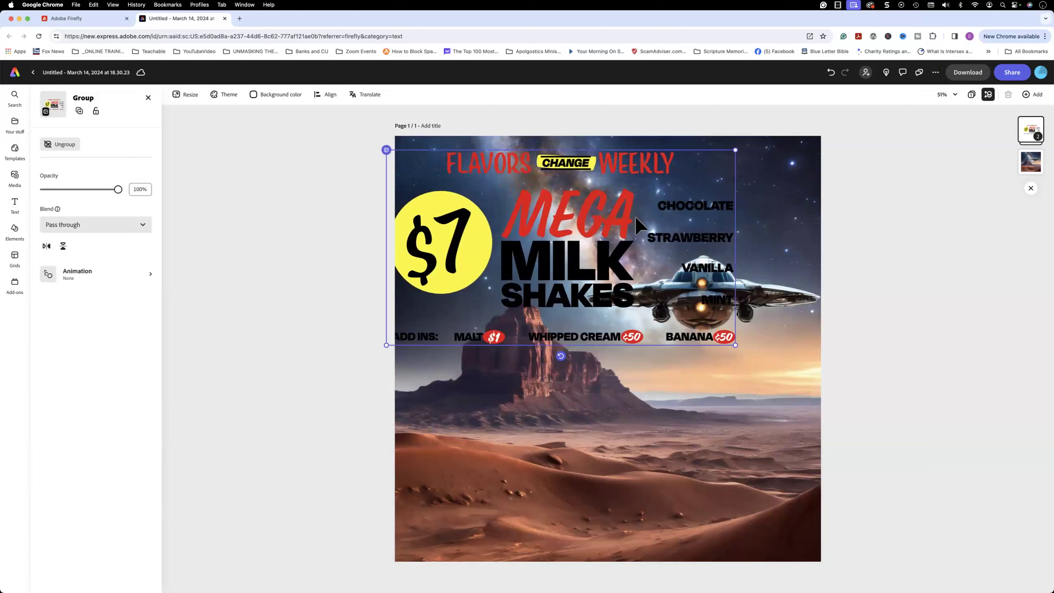
Change the price in the yellow circle to $9 and delete the "MEGA MILK SHAKES" text from the group.
click(663, 204)
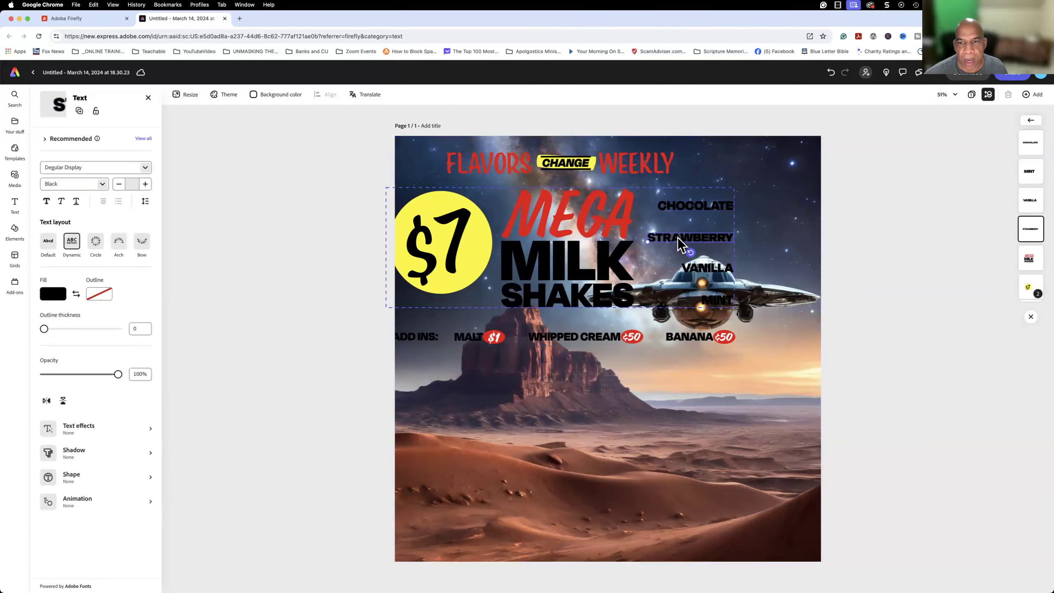
click(543, 245)
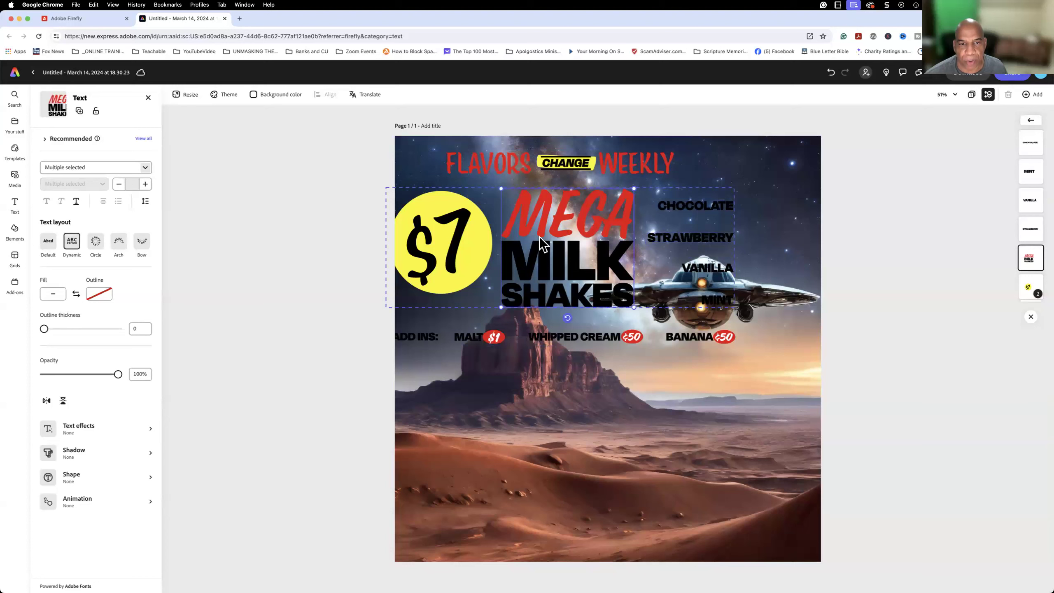
click(459, 243)
click(456, 244)
click(453, 246)
drag(446, 250, 475, 242)
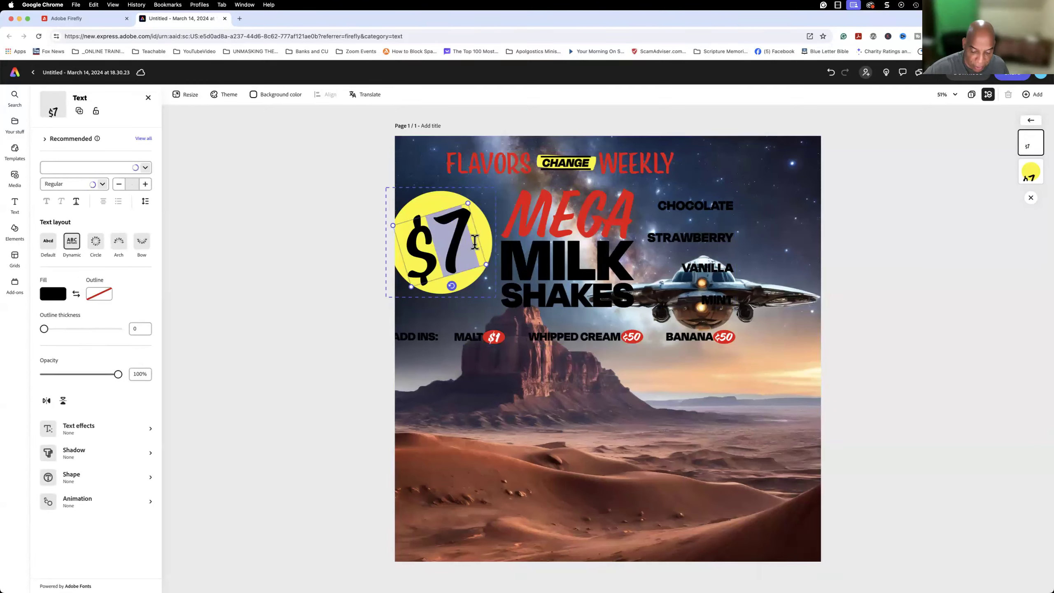
text(9)
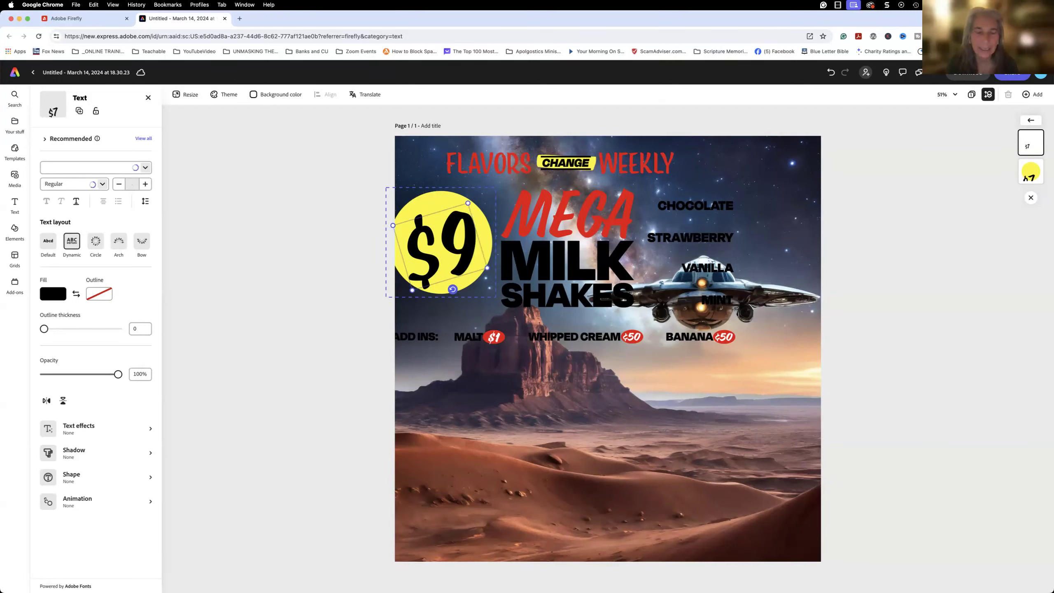
click(545, 216)
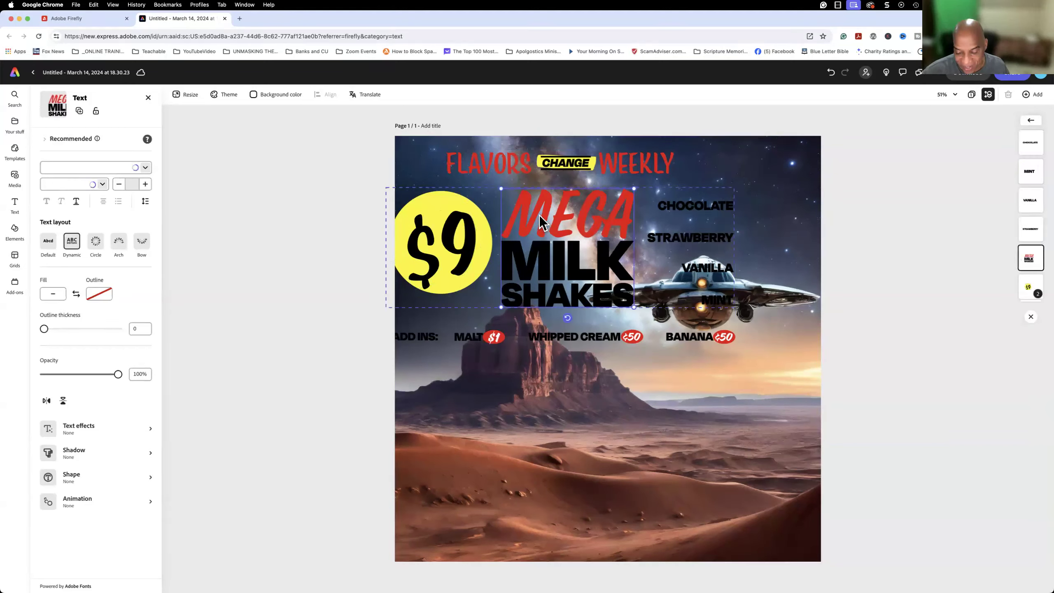
key(Delete)
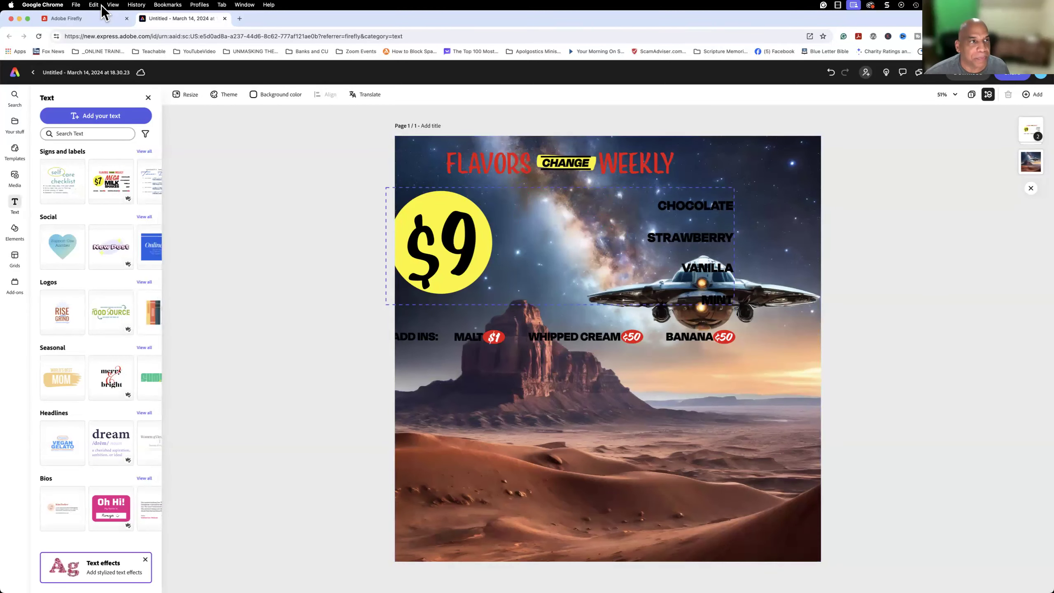
Switch back to Adobe Firefly, open the fourth image in Generative fill, and leave it to browse the Generative fill sample images.
click(105, 21)
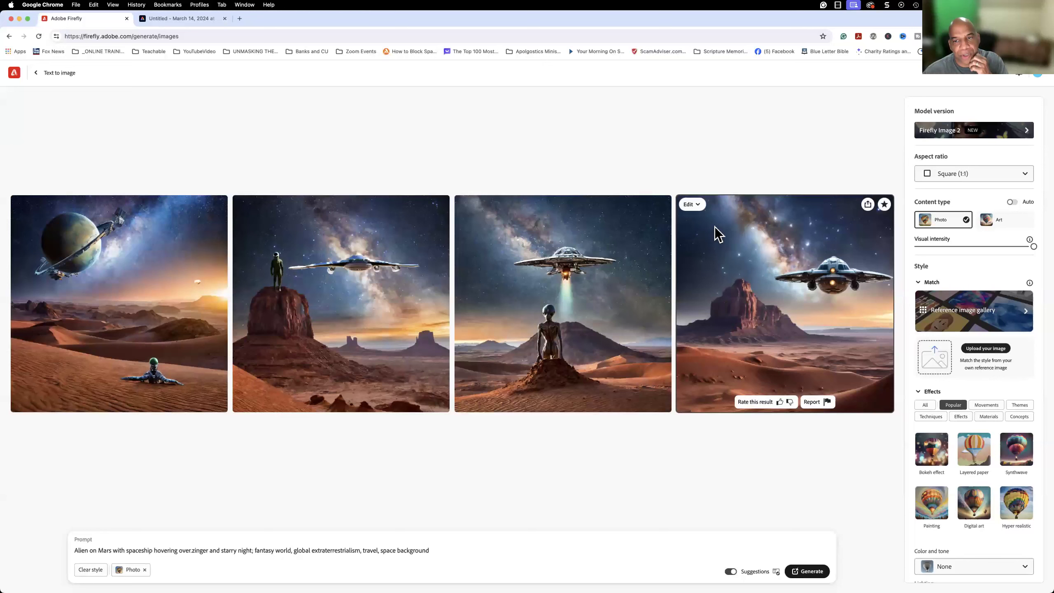
click(697, 204)
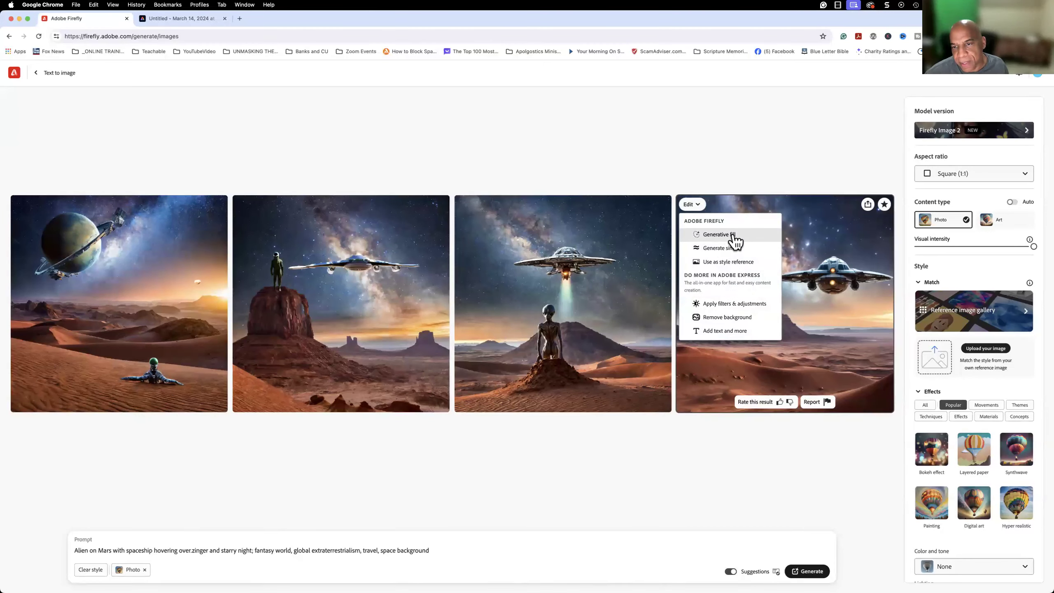
click(718, 235)
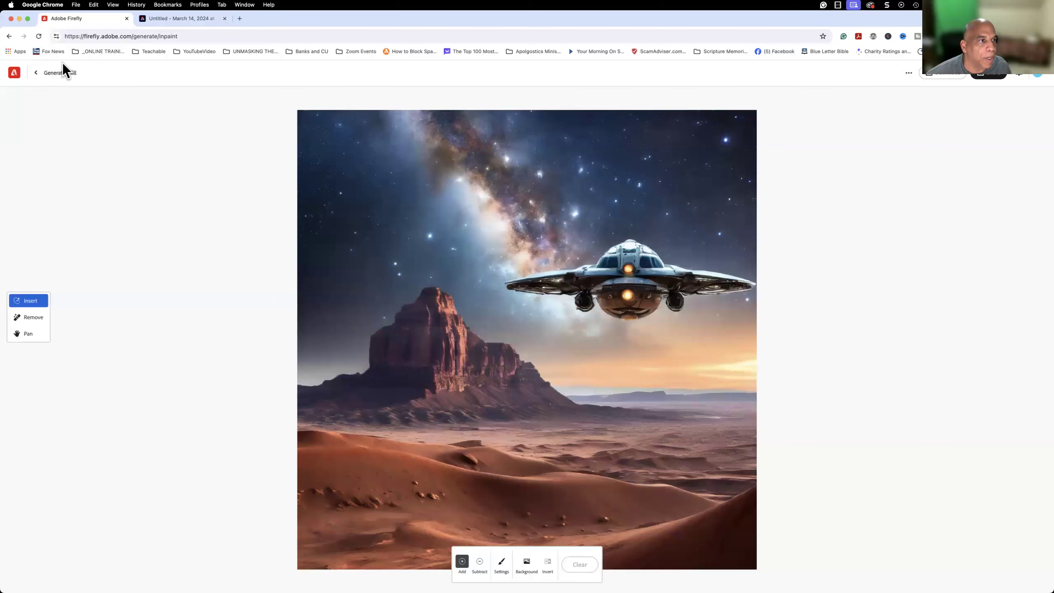
click(37, 75)
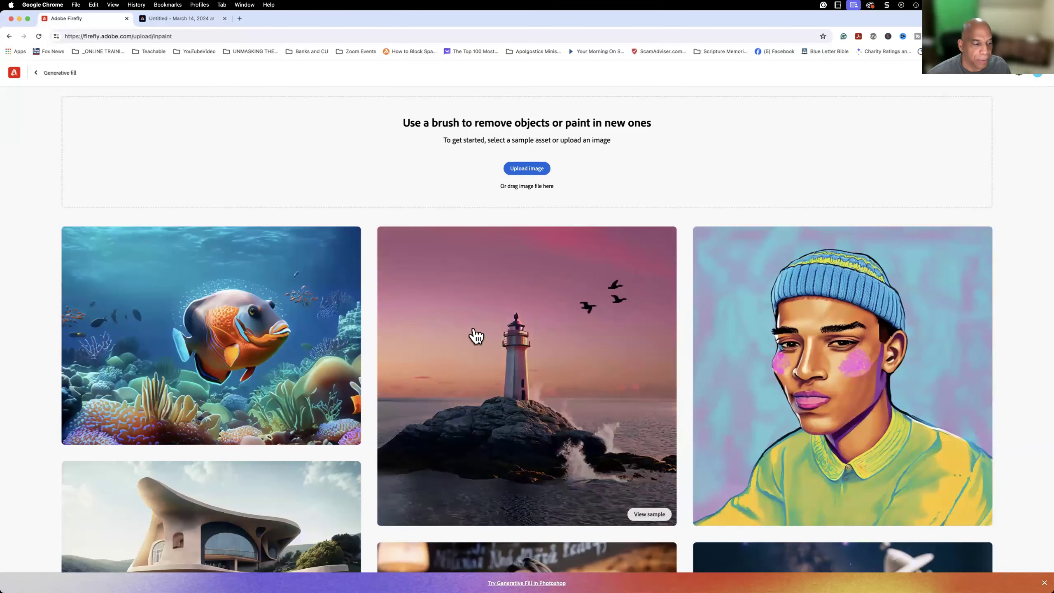
scroll(426, 351, down, 3)
scroll(425, 350, down, 7)
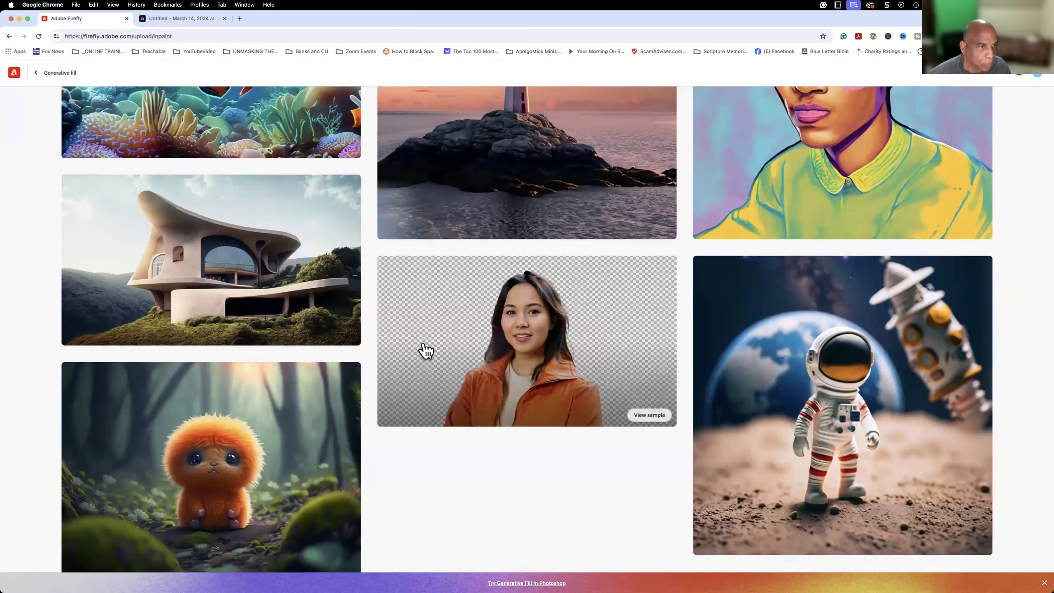
scroll(291, 249, up, 10)
Return to the Firefly home page and open Text to image from the "Try these out" features.
click(15, 80)
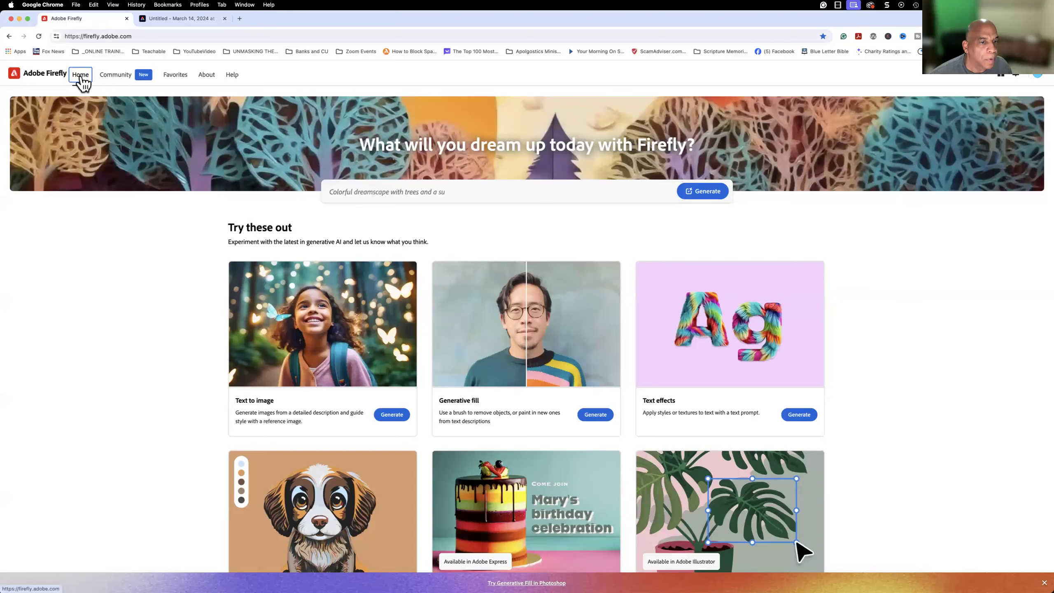
mouse_move(238, 345)
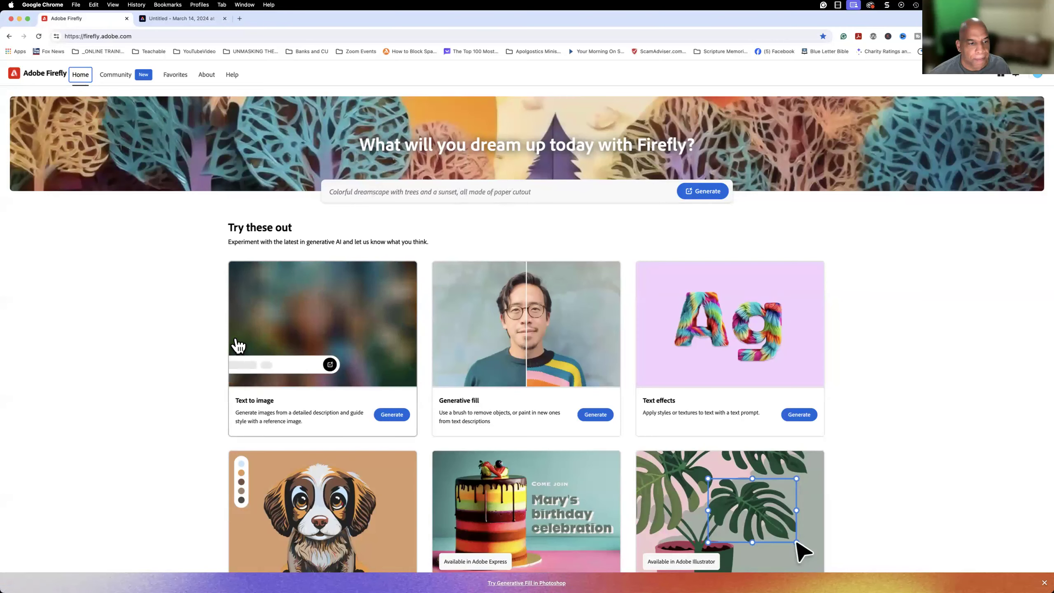
scroll(237, 345, down, 3)
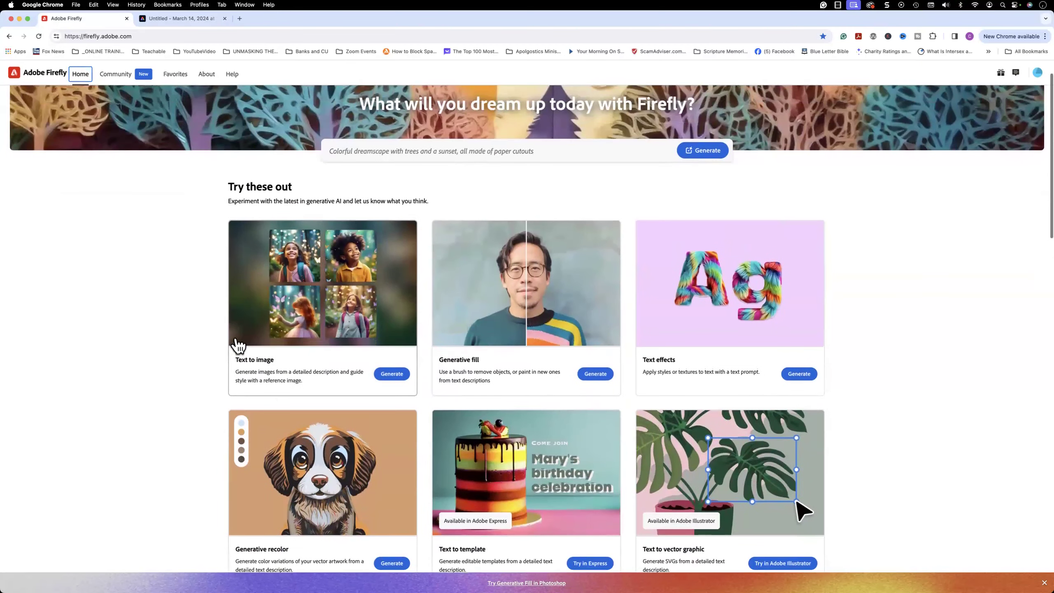
click(354, 286)
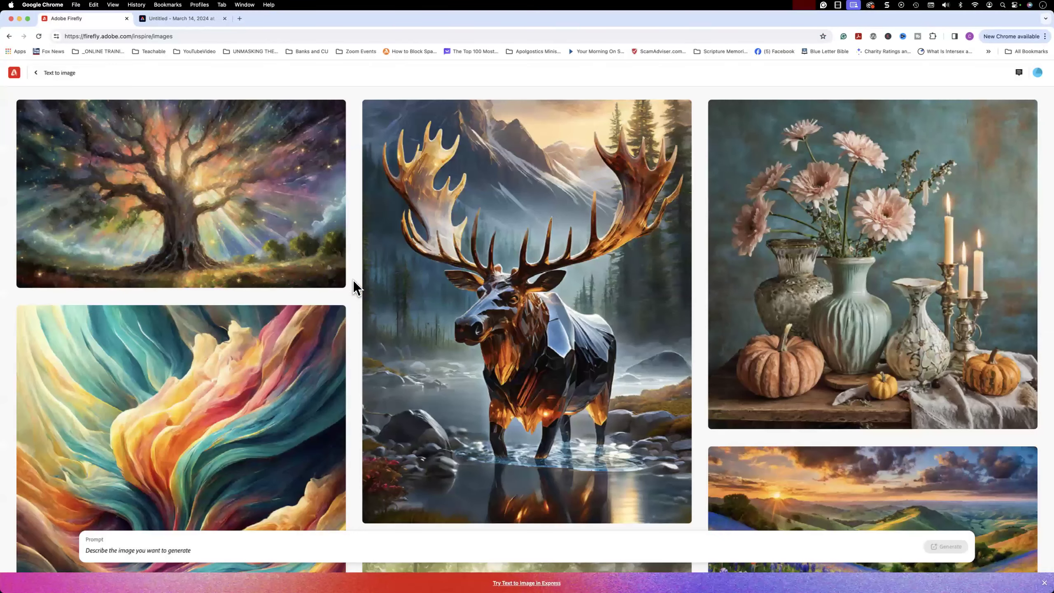
Look over the Text to image inspiration gallery and review the feedback and community options.
scroll(353, 299, down, 5)
scroll(352, 300, up, 5)
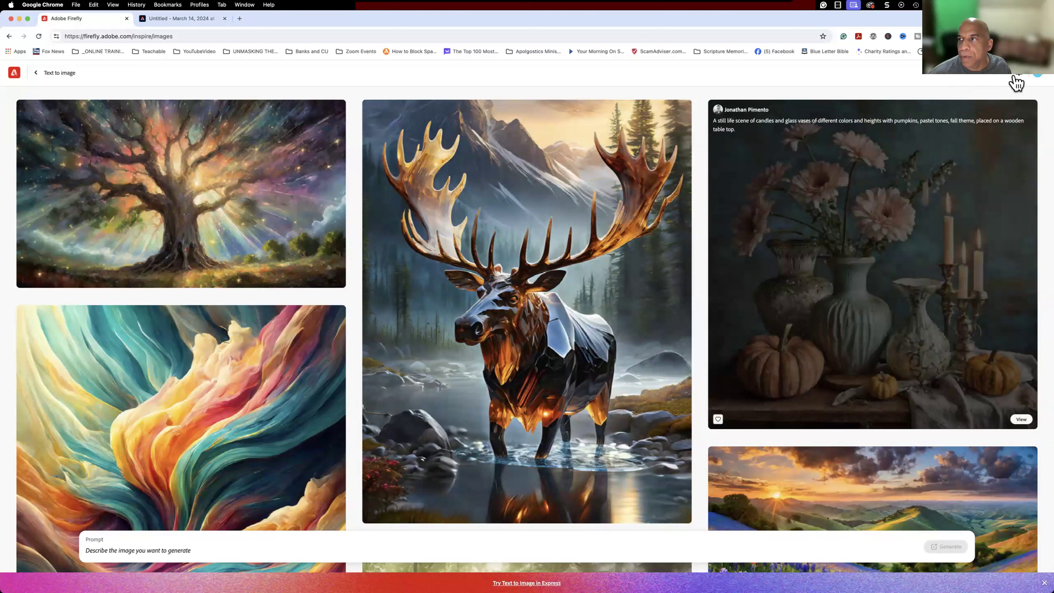
click(1019, 75)
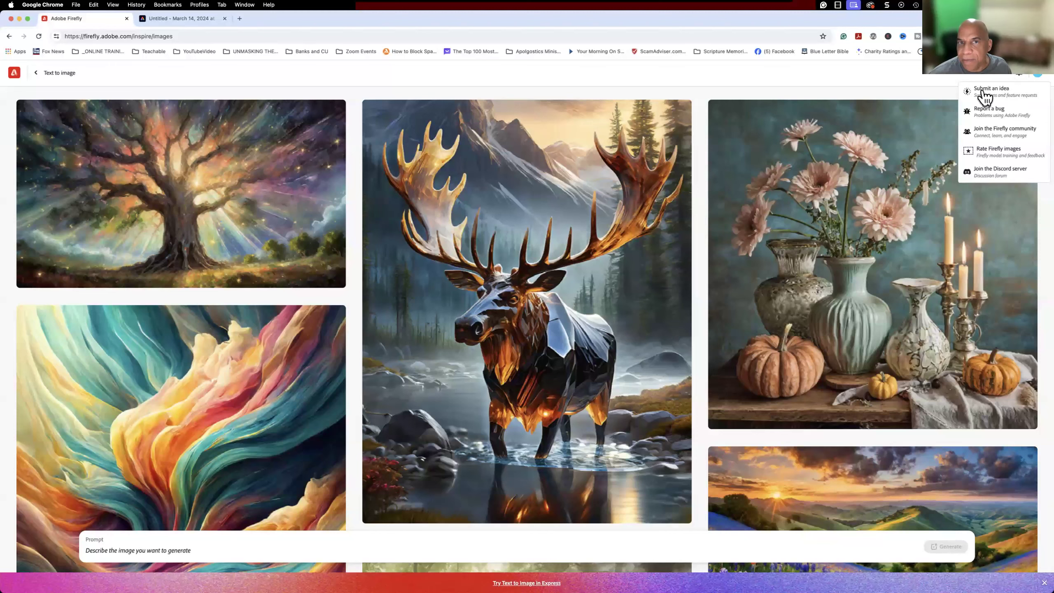
scroll(518, 214, up, 1)
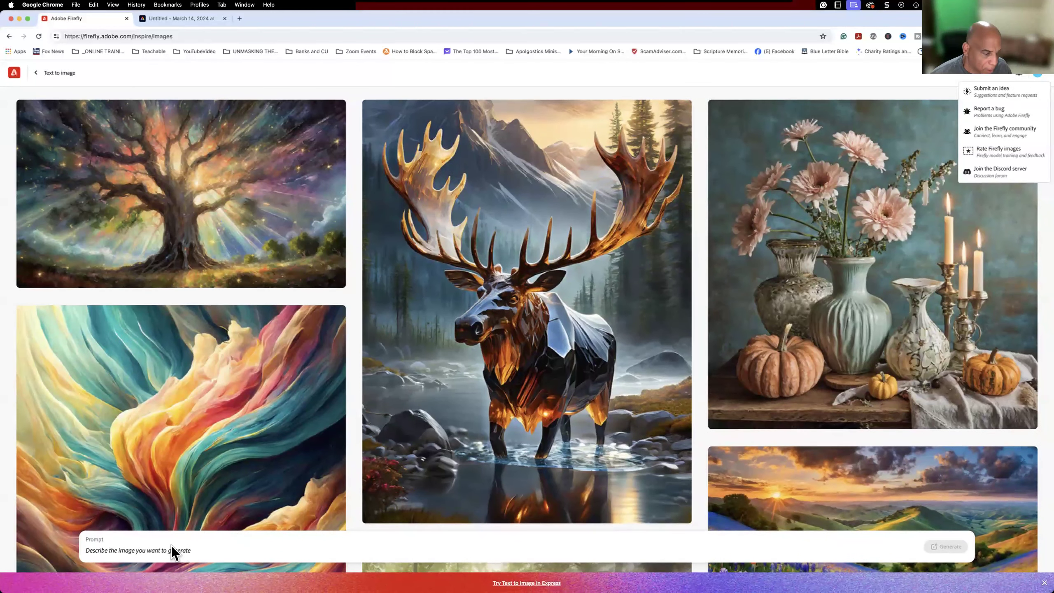
Generate images from the prompt "alien on Mars with spaceship hovering over.".
click(167, 550)
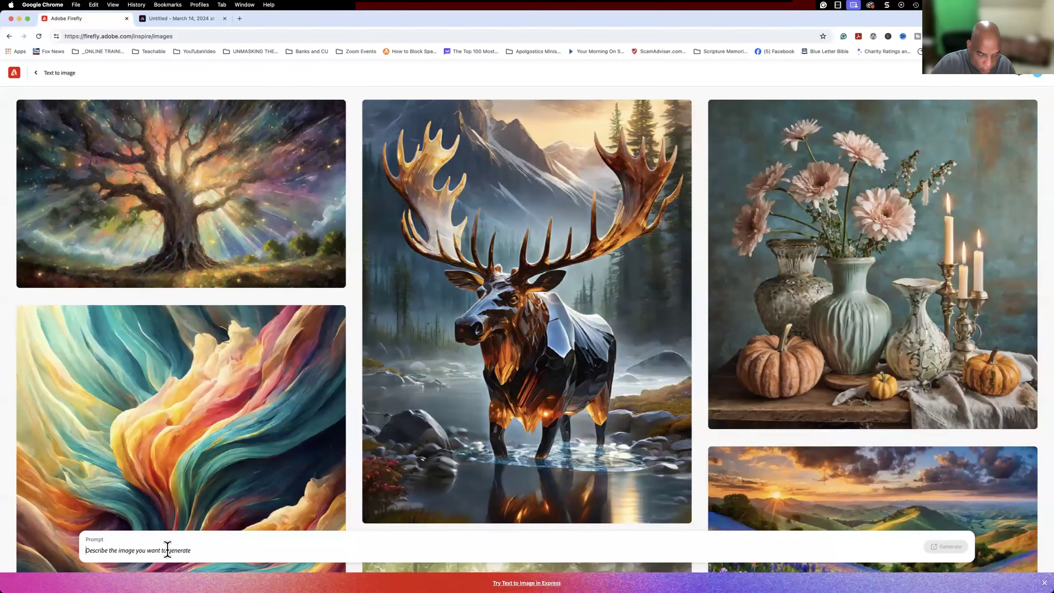
text(alien on Mars with spaceship)
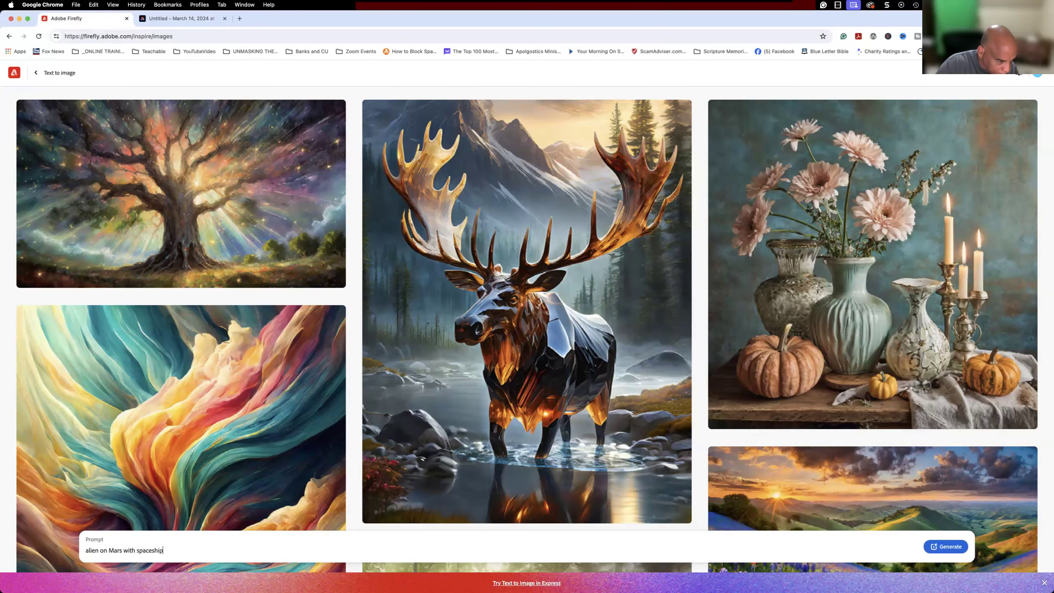
text(hovering over.)
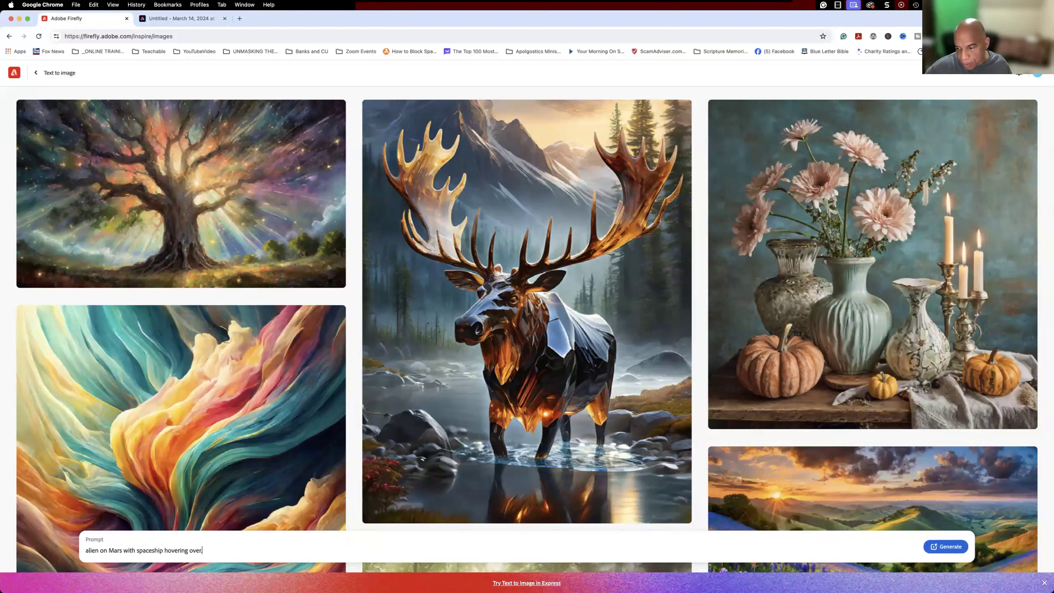
click(945, 547)
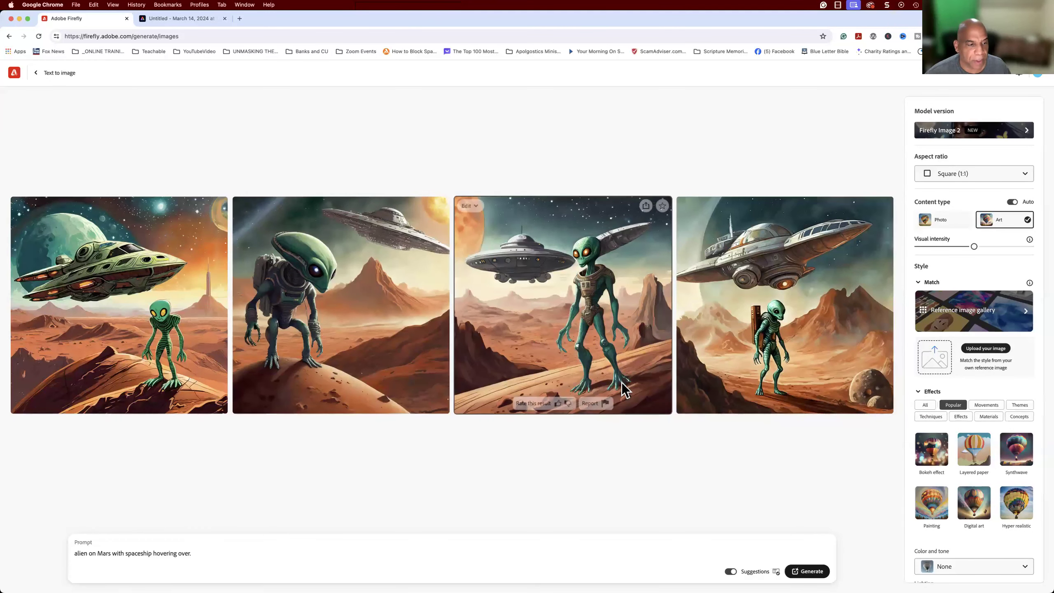
Set the content type to Photo and regenerate the alien images.
mouse_move(588, 256)
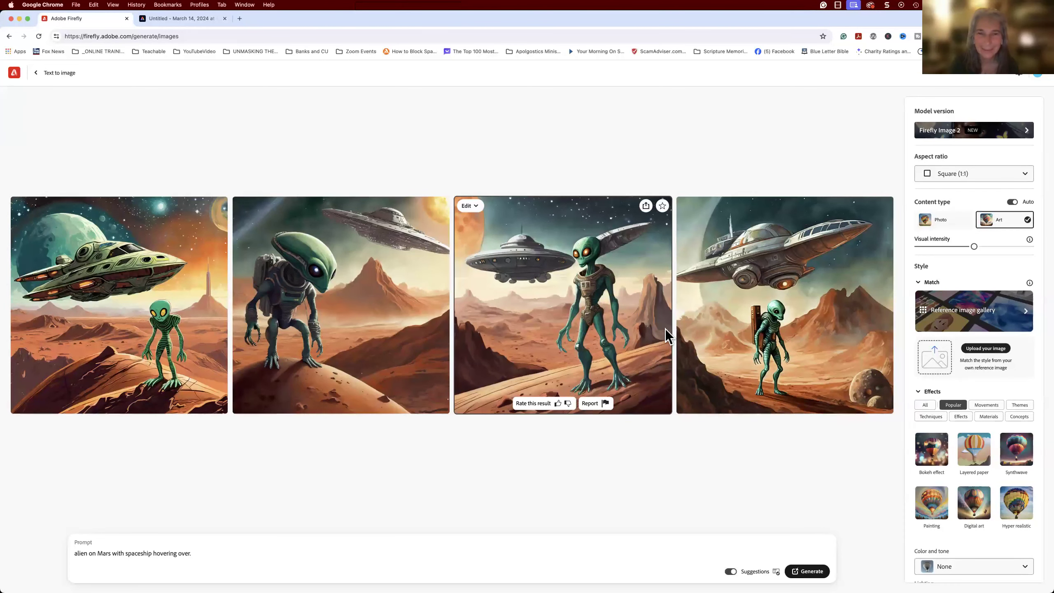
click(945, 228)
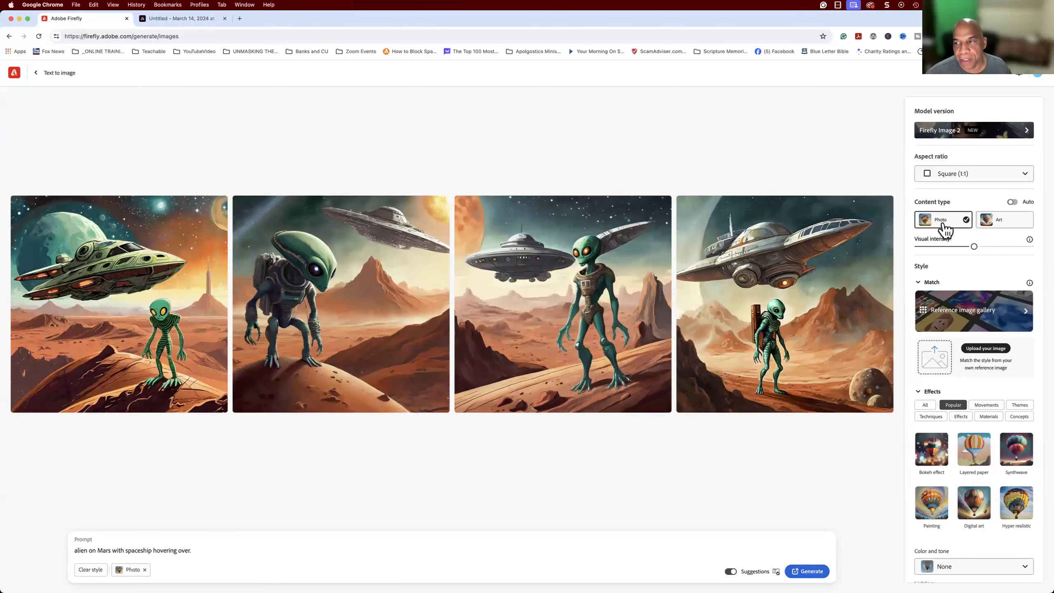
click(802, 572)
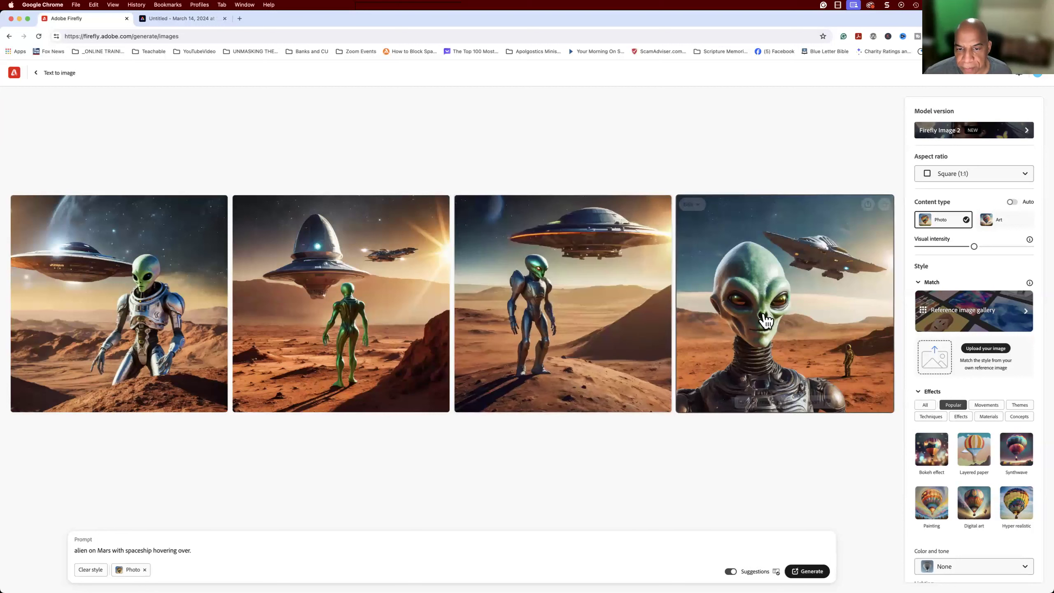
Apply the neon purple-and-blue silhouette from the Popular reference images as style reference and regenerate the alien images.
mouse_move(607, 346)
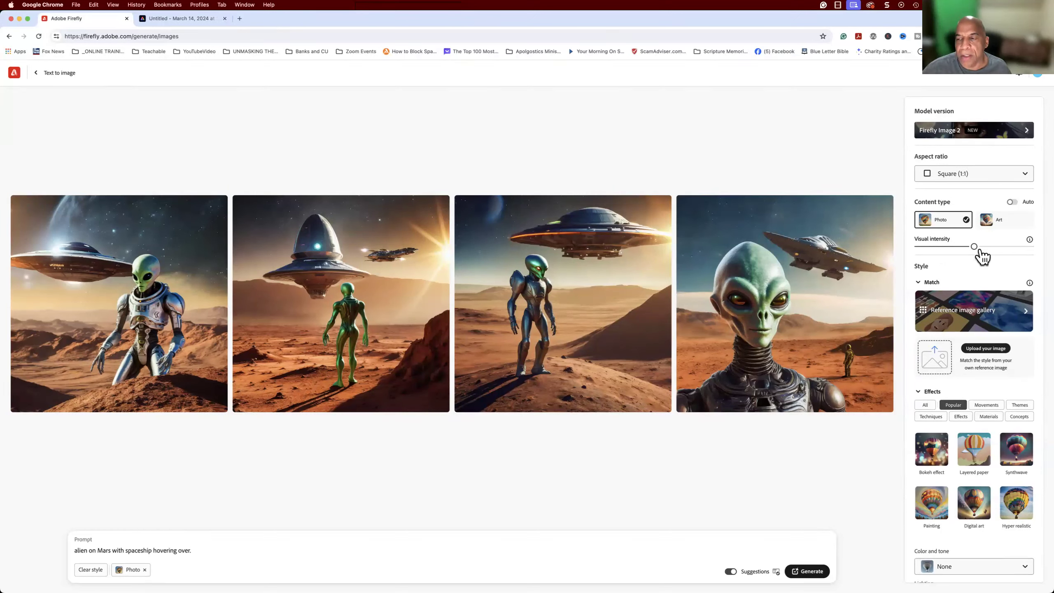
scroll(973, 307, down, 2)
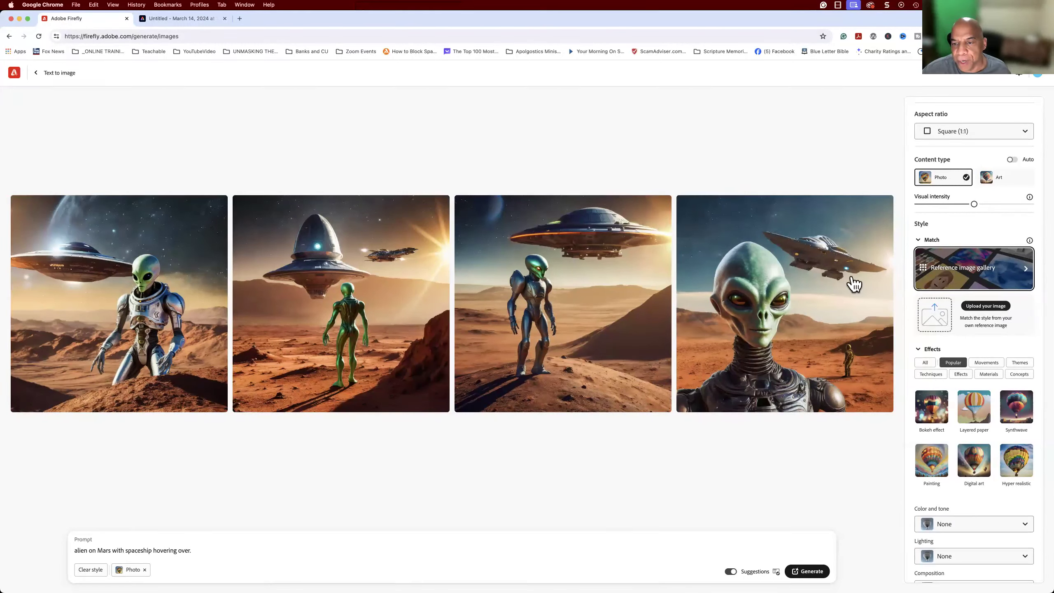
click(998, 269)
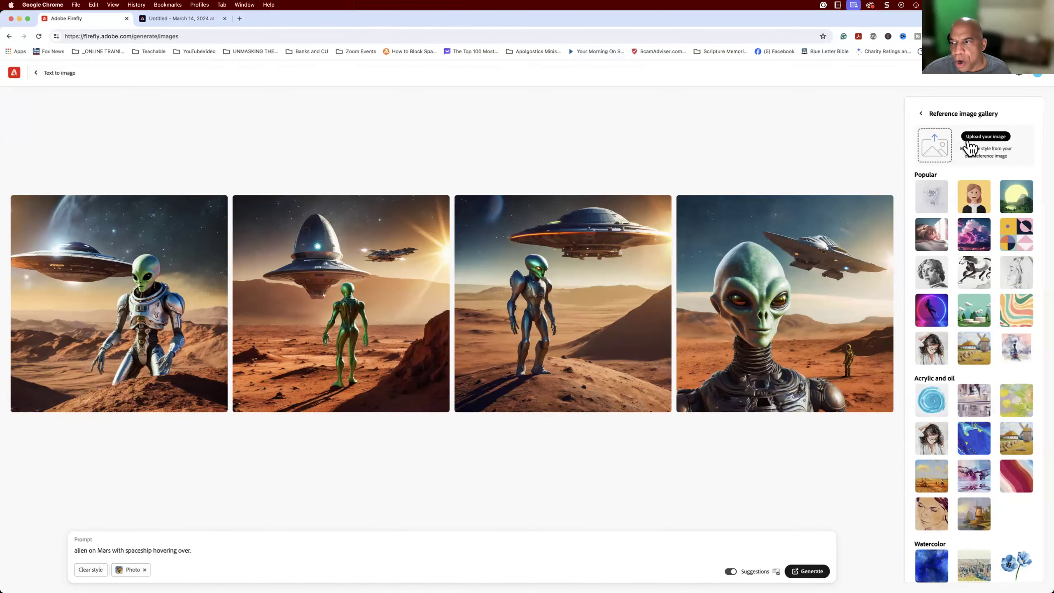
click(936, 317)
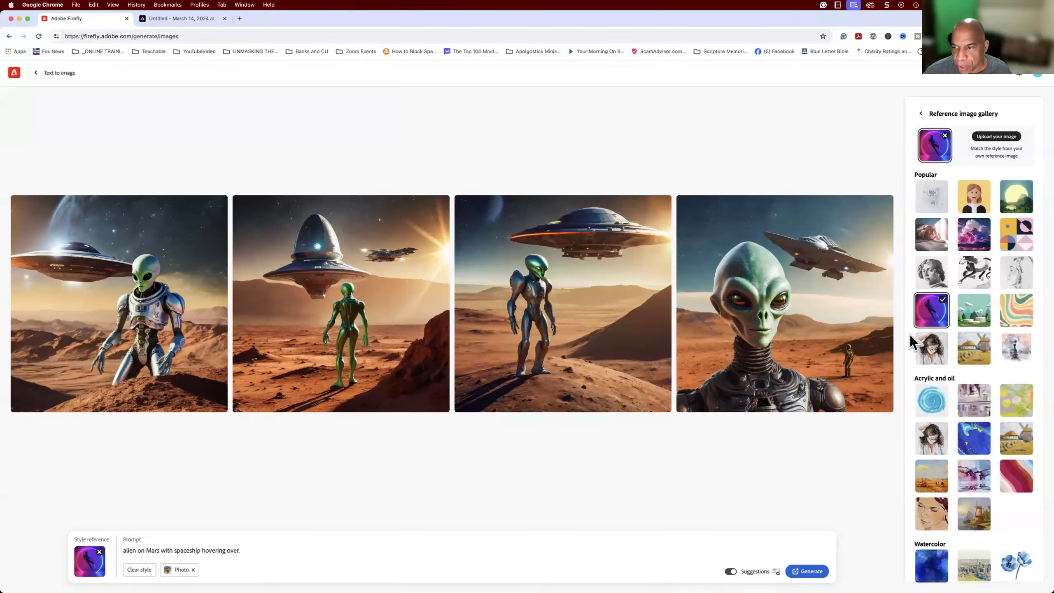
click(811, 574)
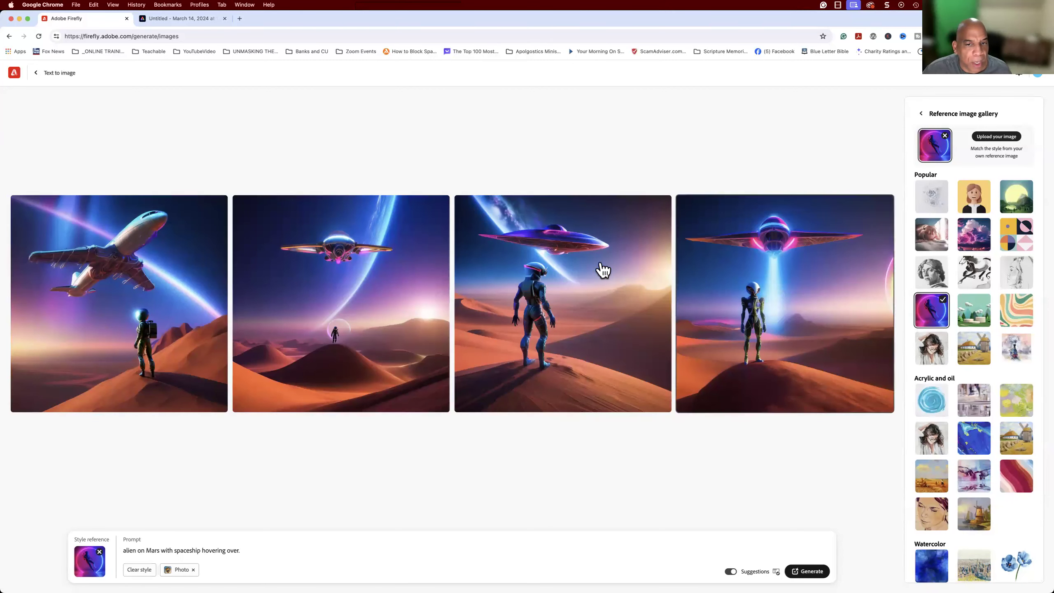
Replace the alien prompt with "Taylor Swift" and generate new images using the same Photo content type and style reference.
mouse_move(567, 270)
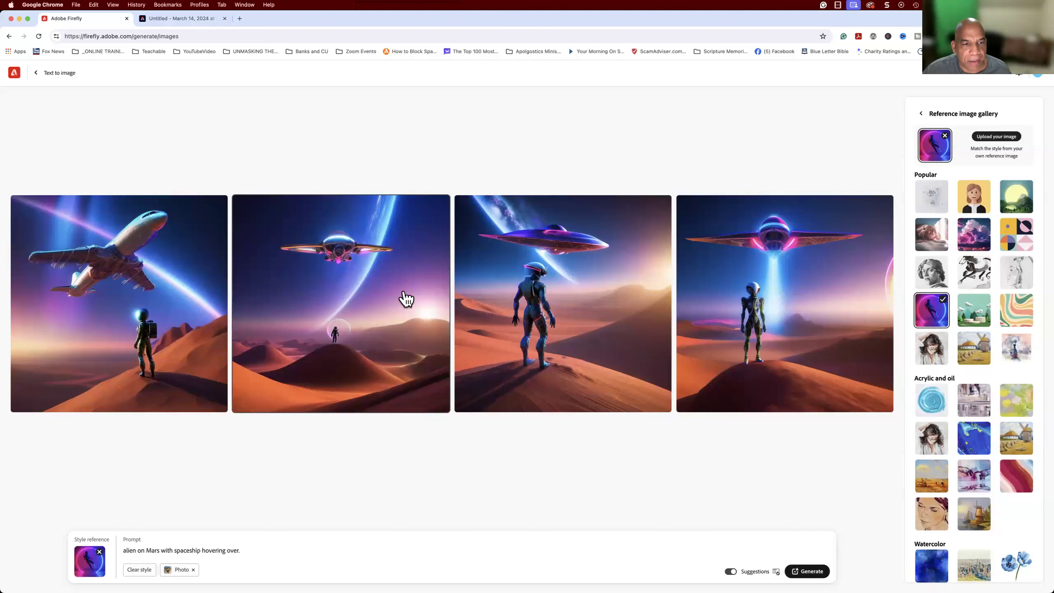
mouse_move(406, 298)
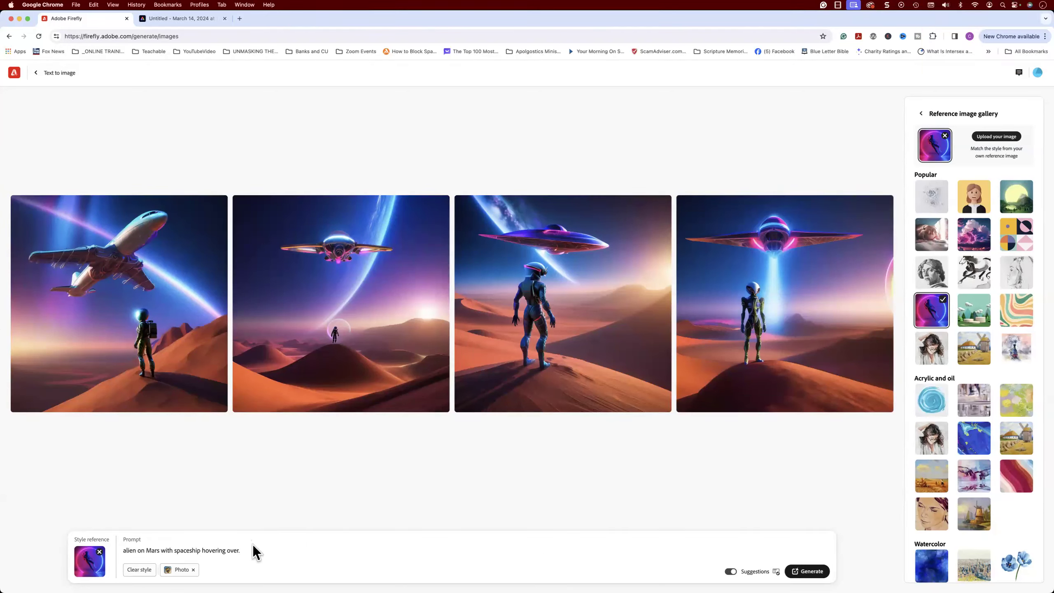
drag(250, 551, 111, 547)
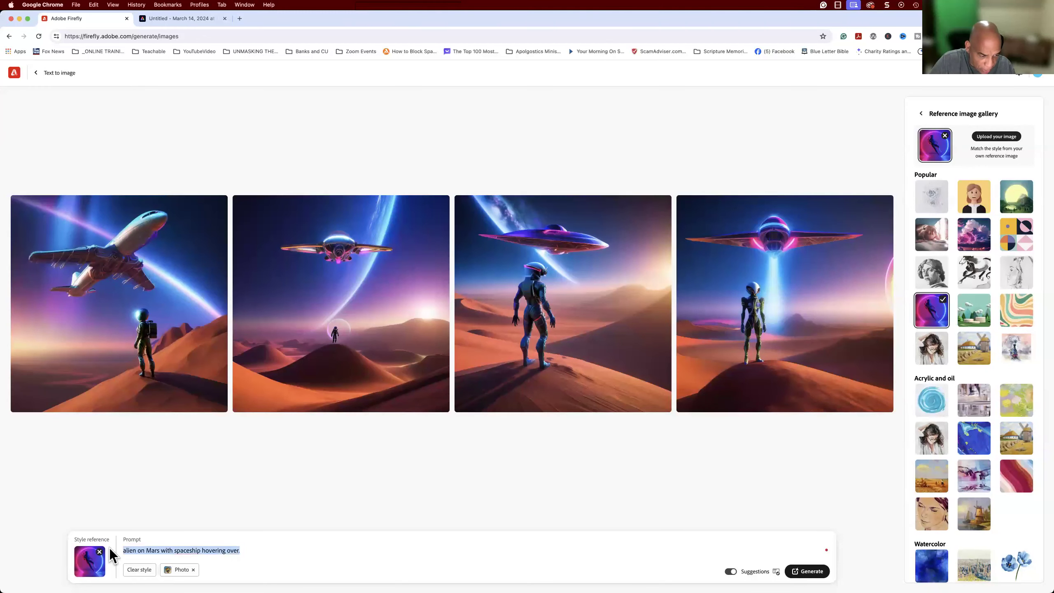
text(Ta)
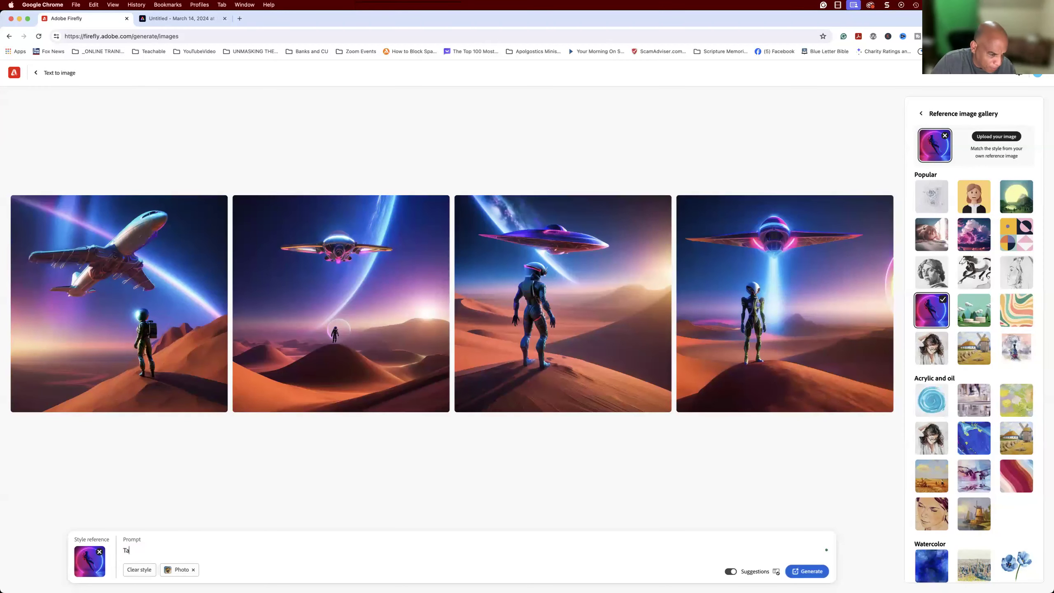
text(ylor Swift)
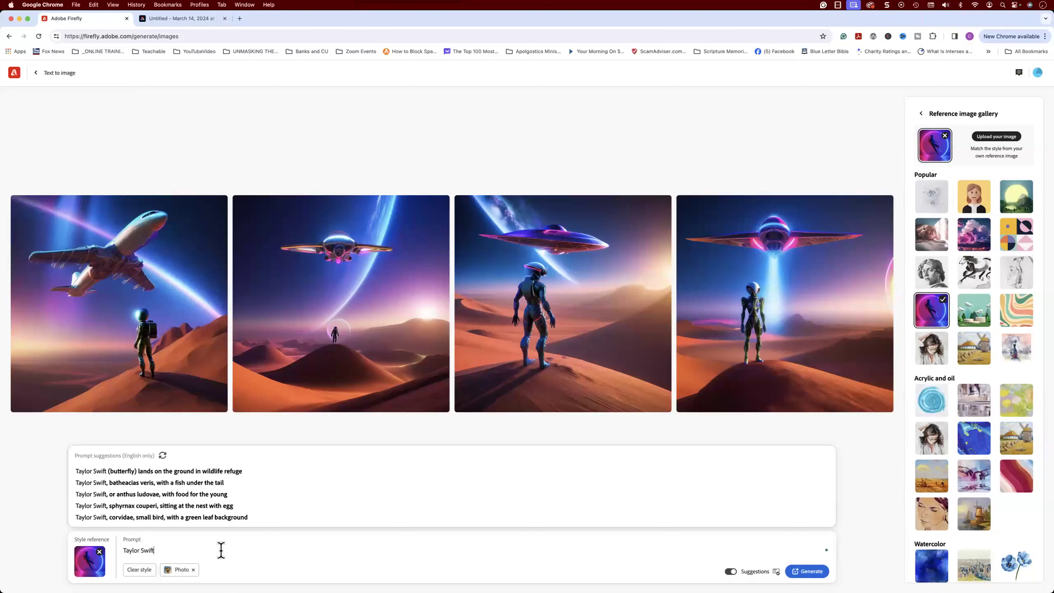
click(809, 573)
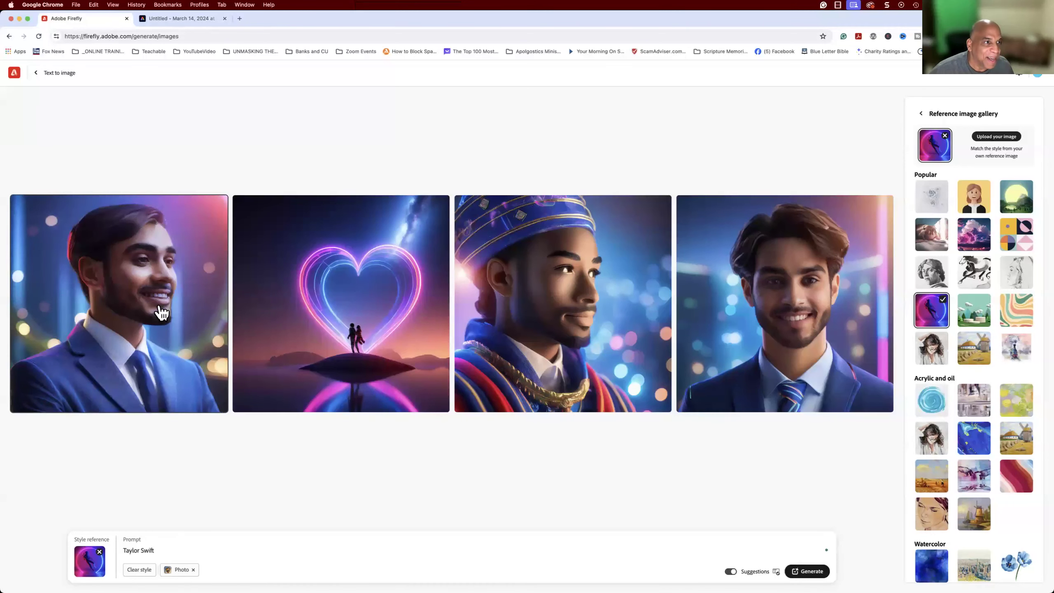
Return to the Text to image gallery and generate images from the new prompt "Still life with flowers and candles in Van Gogh".
click(36, 73)
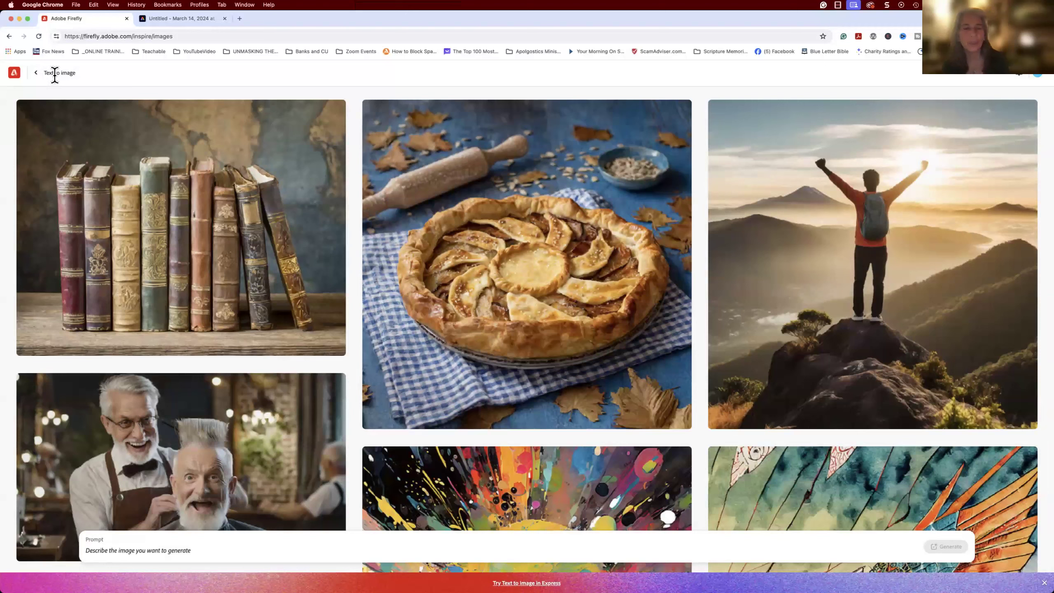
click(200, 549)
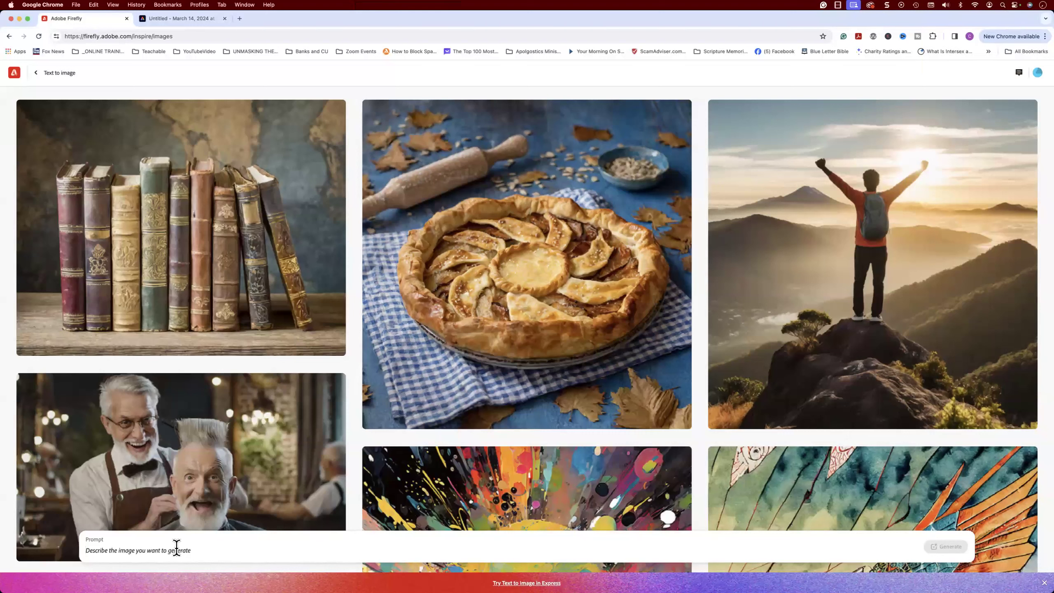
text(Still )
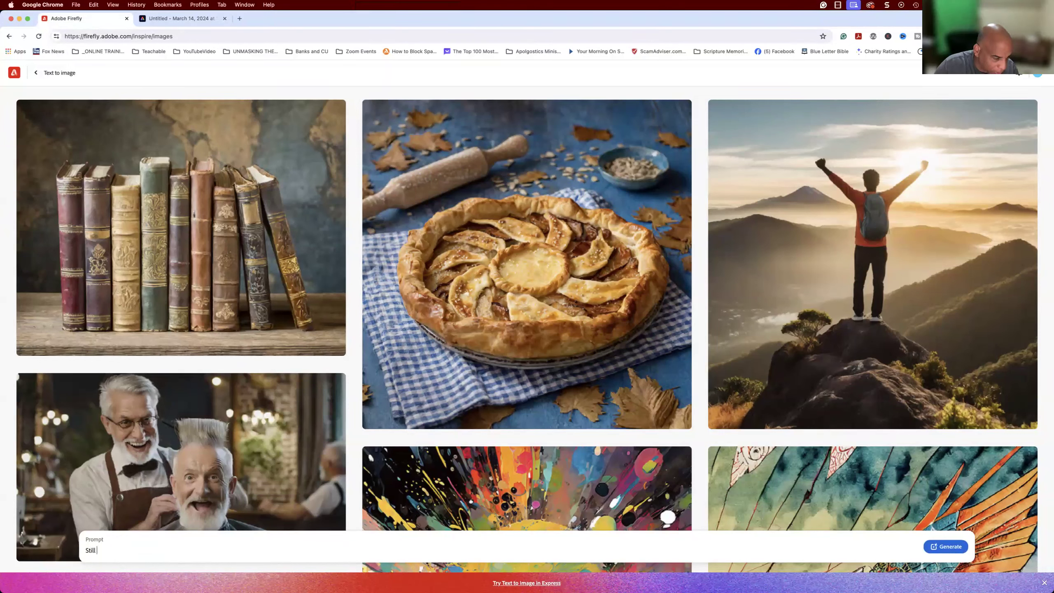
text(life)
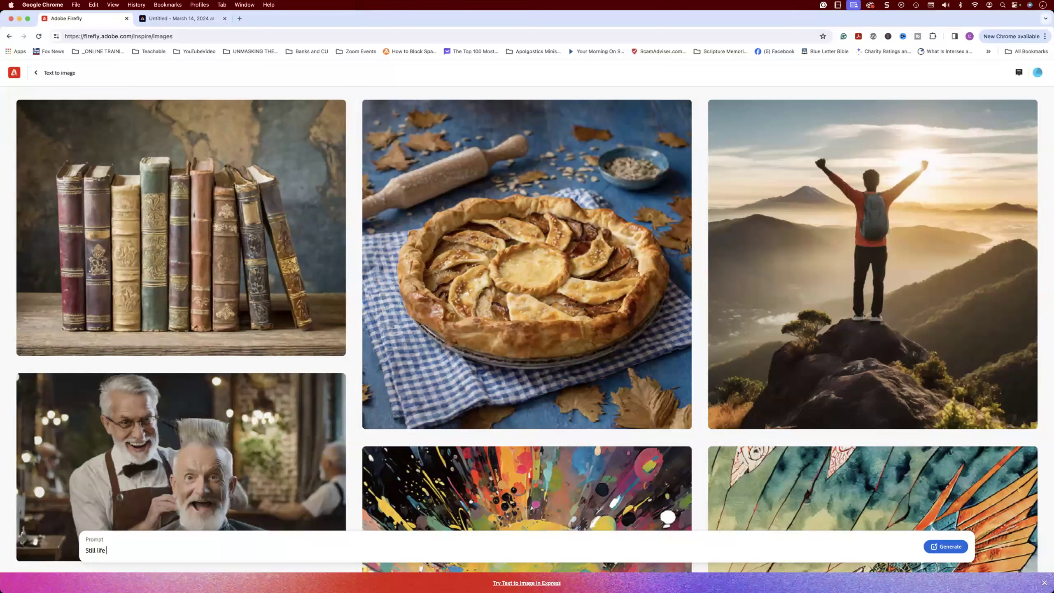
text(with flowers and candles in VAn)
key(BackSpace)
text(an)
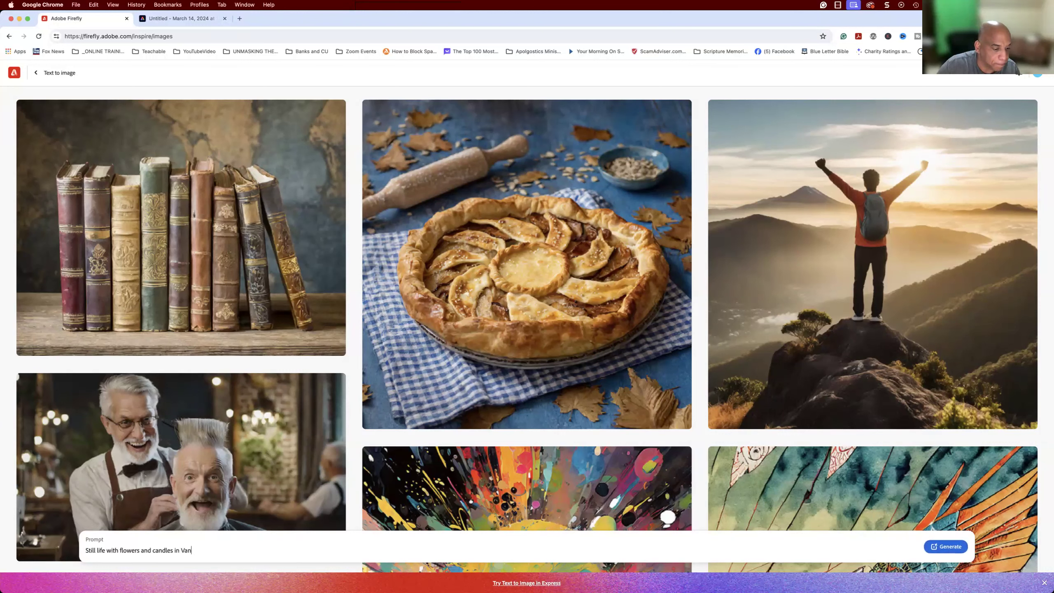
text( Gogh)
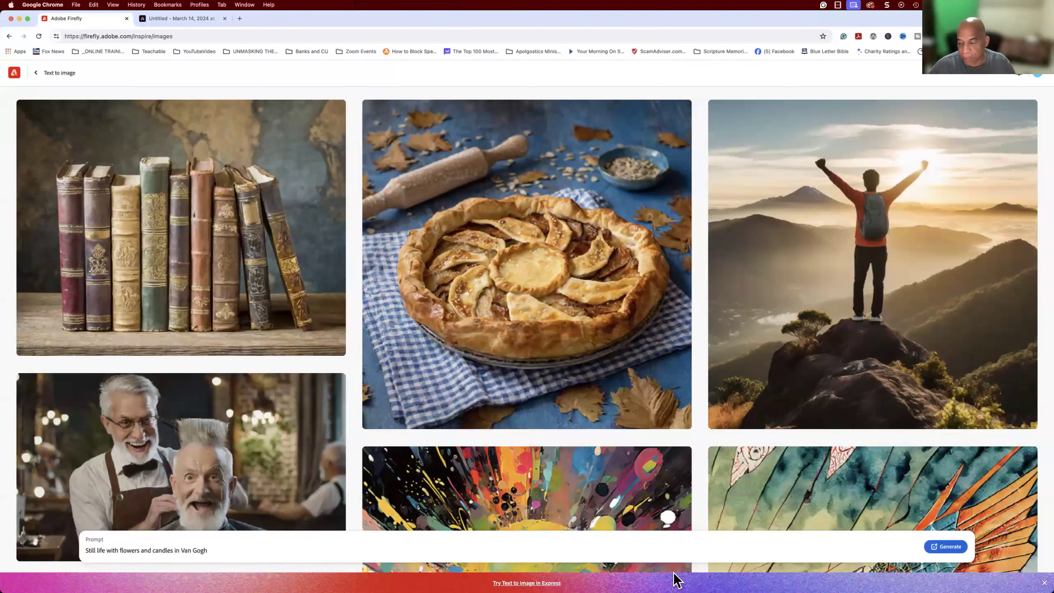
click(948, 549)
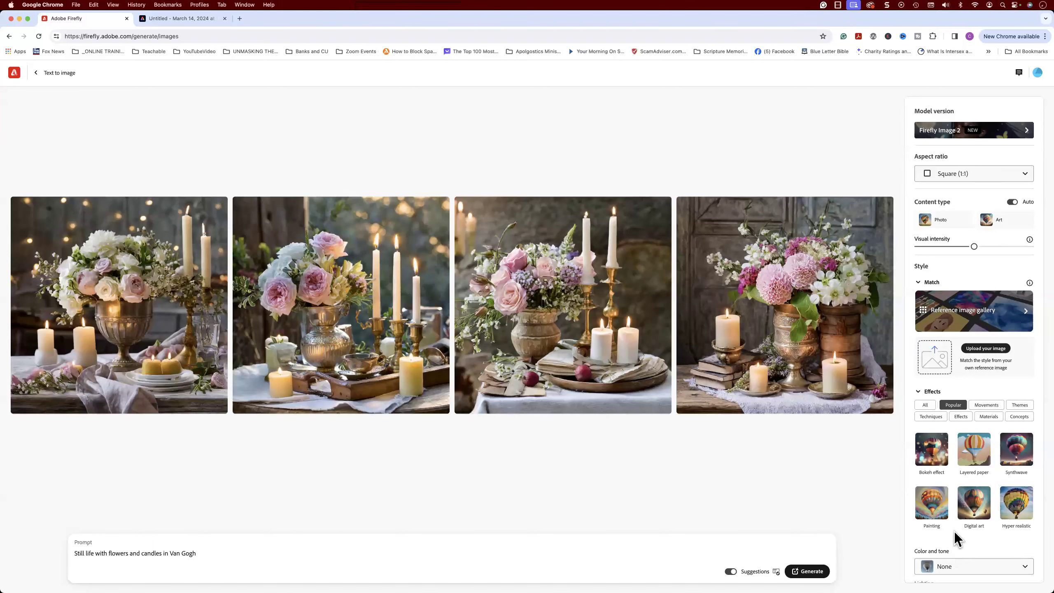
Set the content type to Art and regenerate the still life images.
click(946, 225)
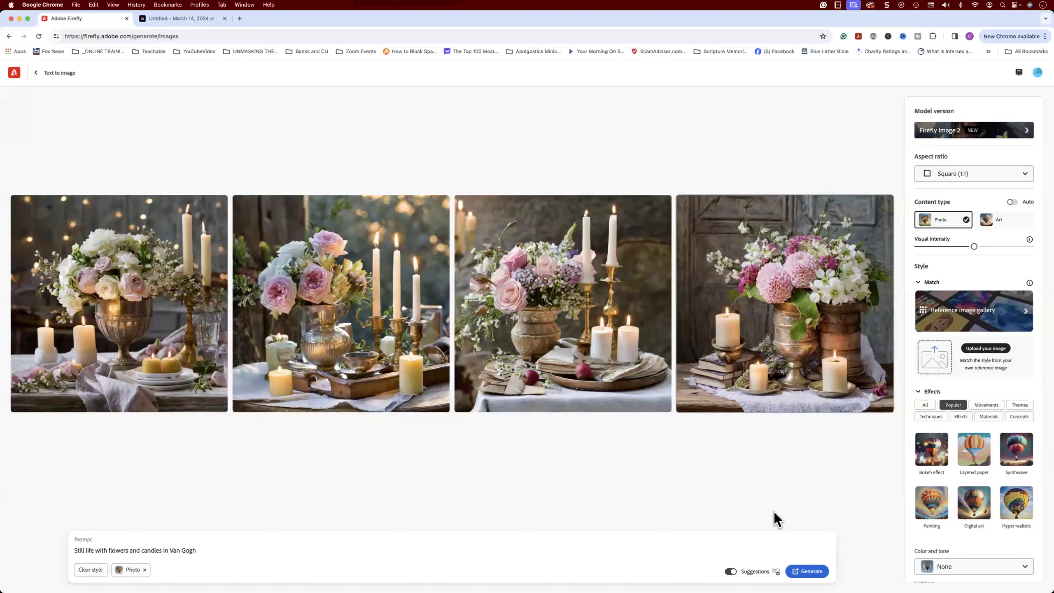
click(994, 226)
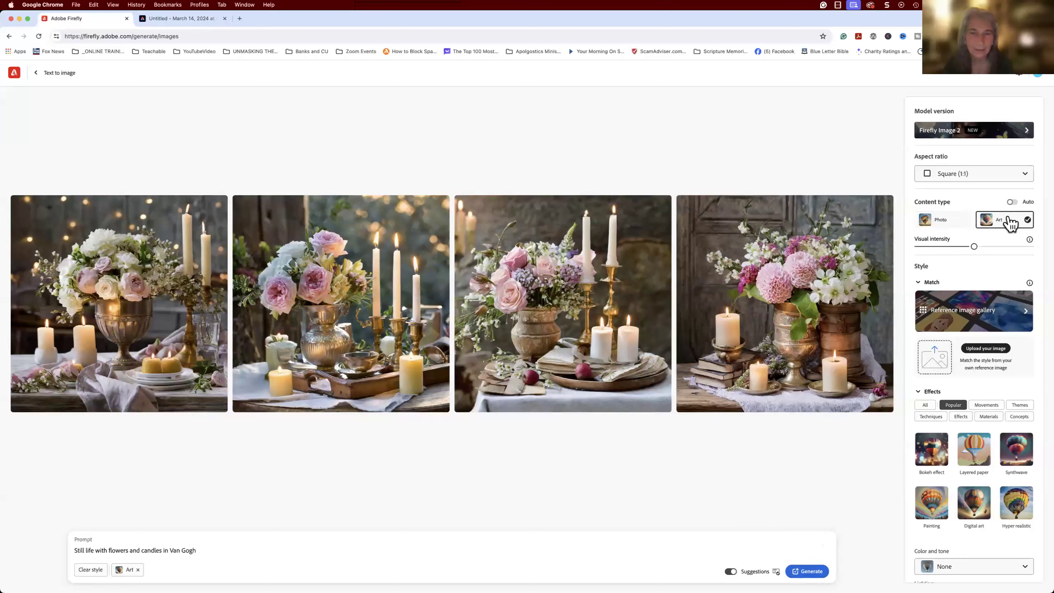
click(809, 571)
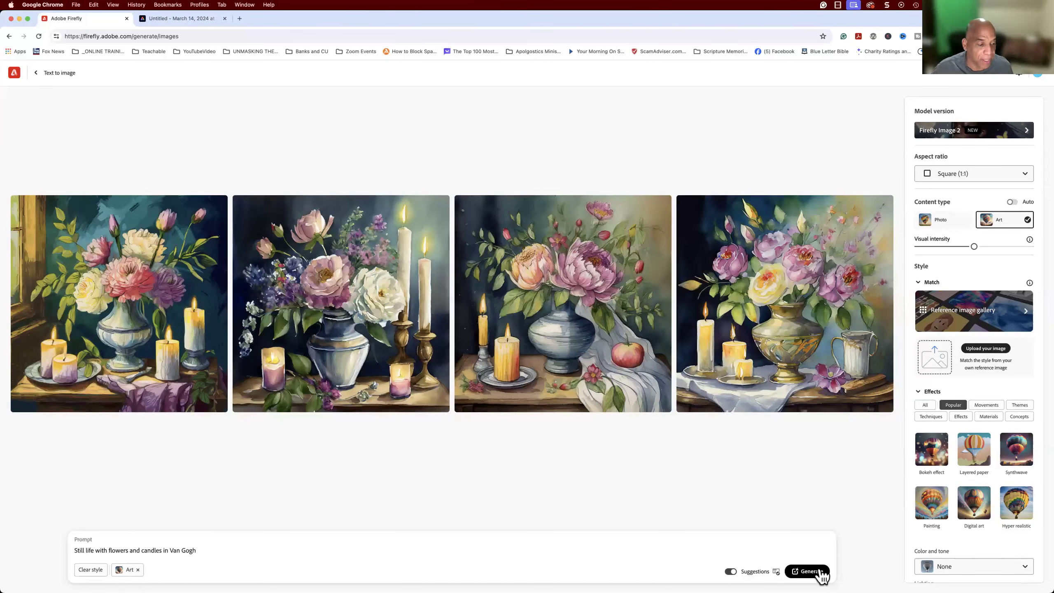
Apply the Geometric pen effect from the Techniques category and regenerate the still life images.
mouse_move(479, 579)
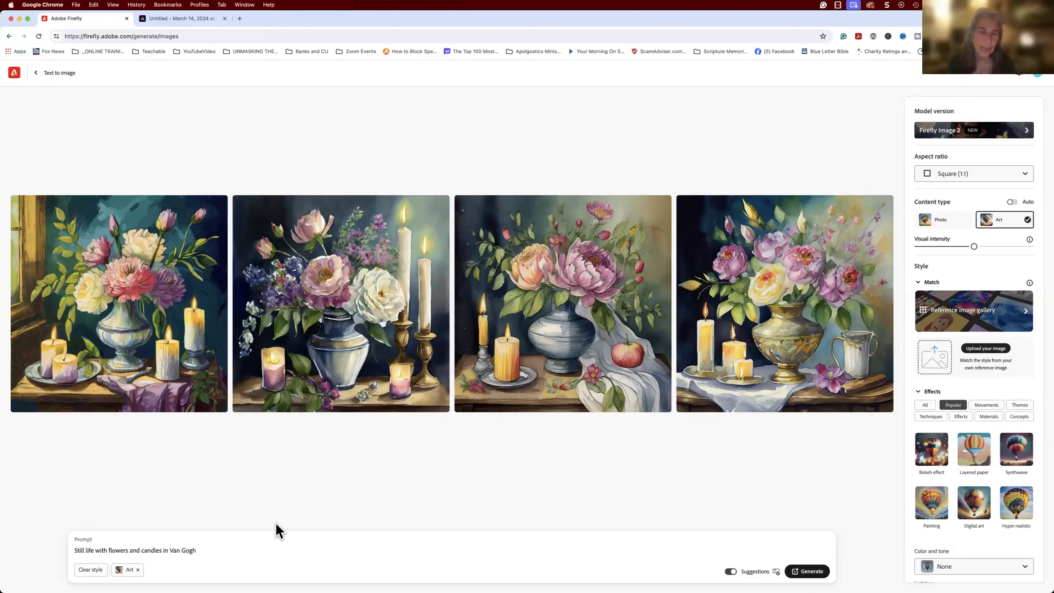
mouse_move(363, 402)
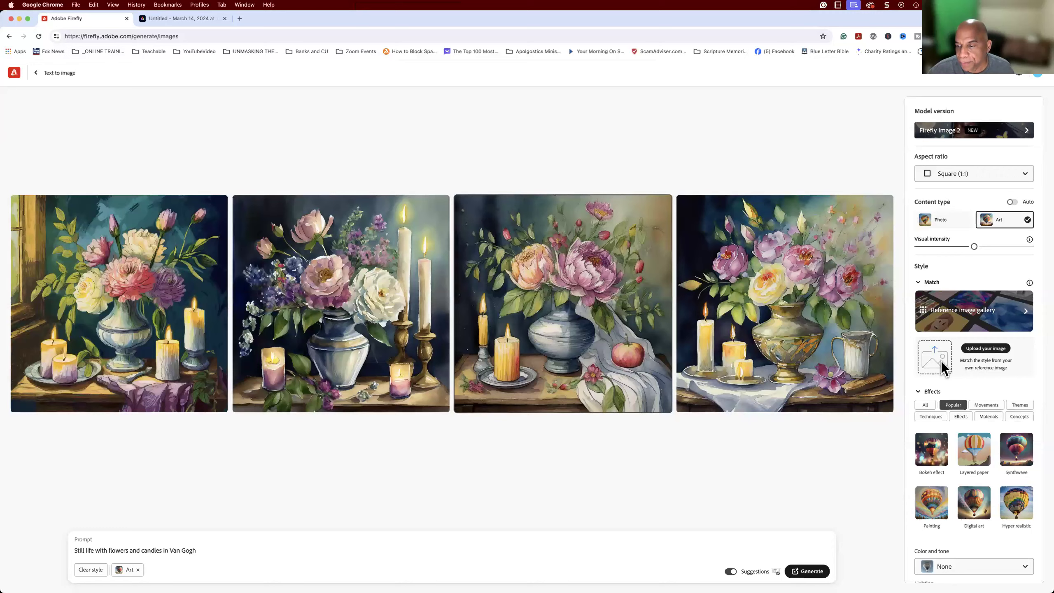
scroll(1002, 384, down, 3)
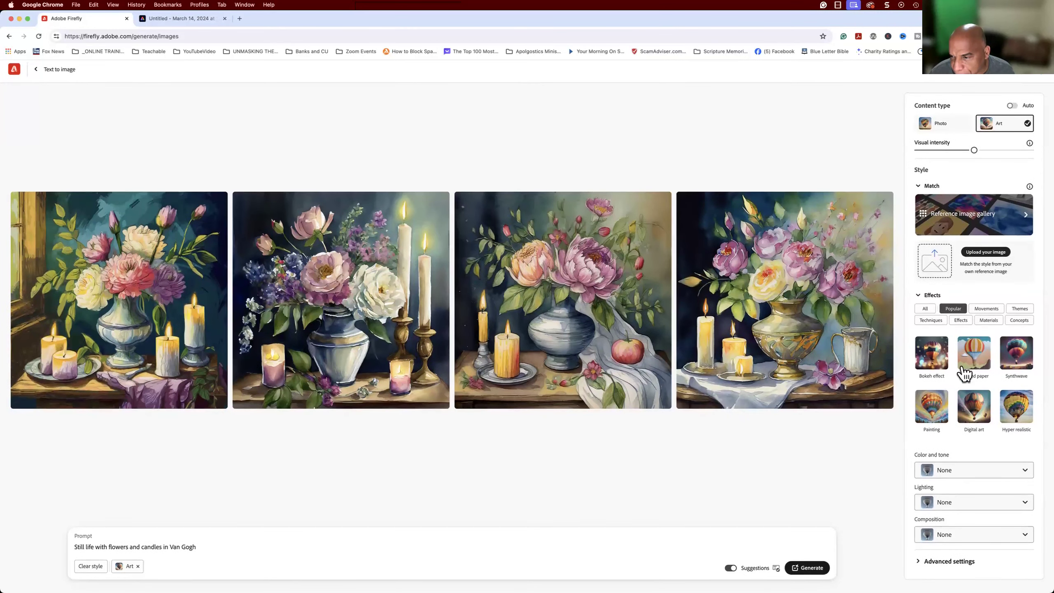
scroll(965, 320, up, 1)
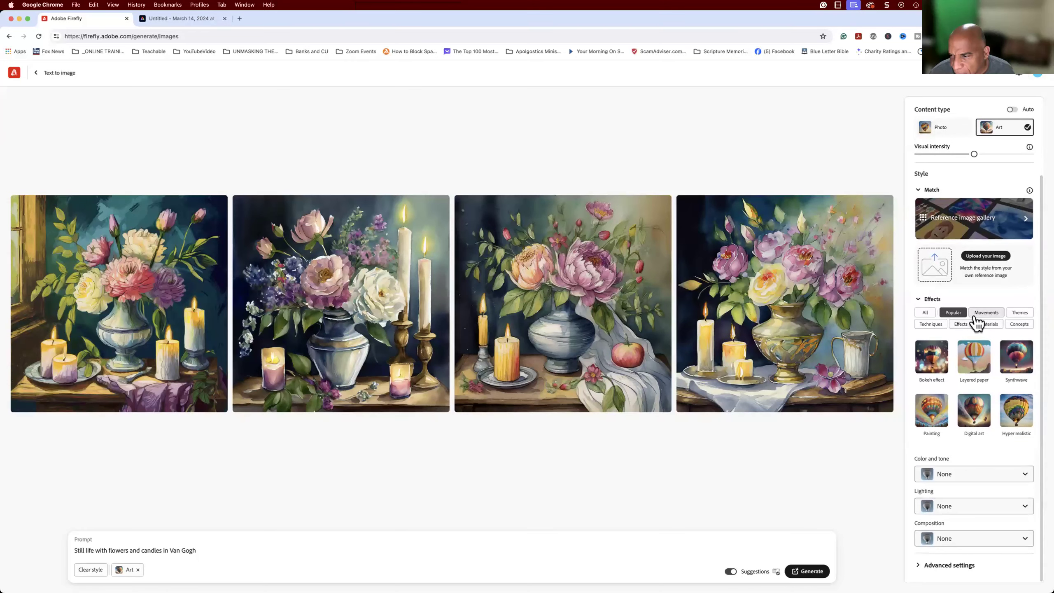
scroll(985, 340, up, 1)
click(930, 325)
scroll(962, 349, down, 3)
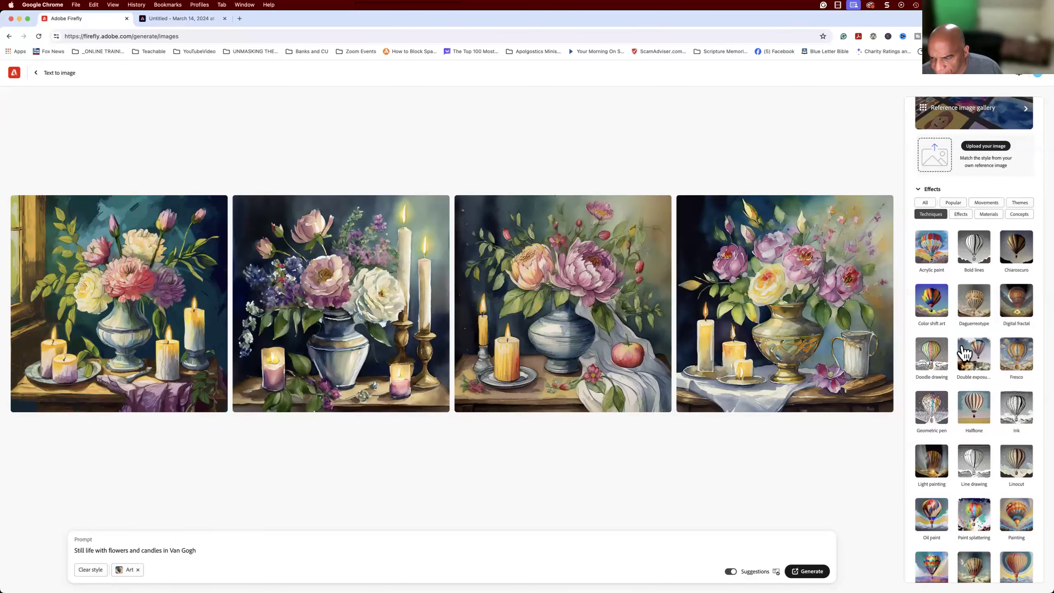
scroll(963, 353, down, 3)
scroll(963, 353, down, 2)
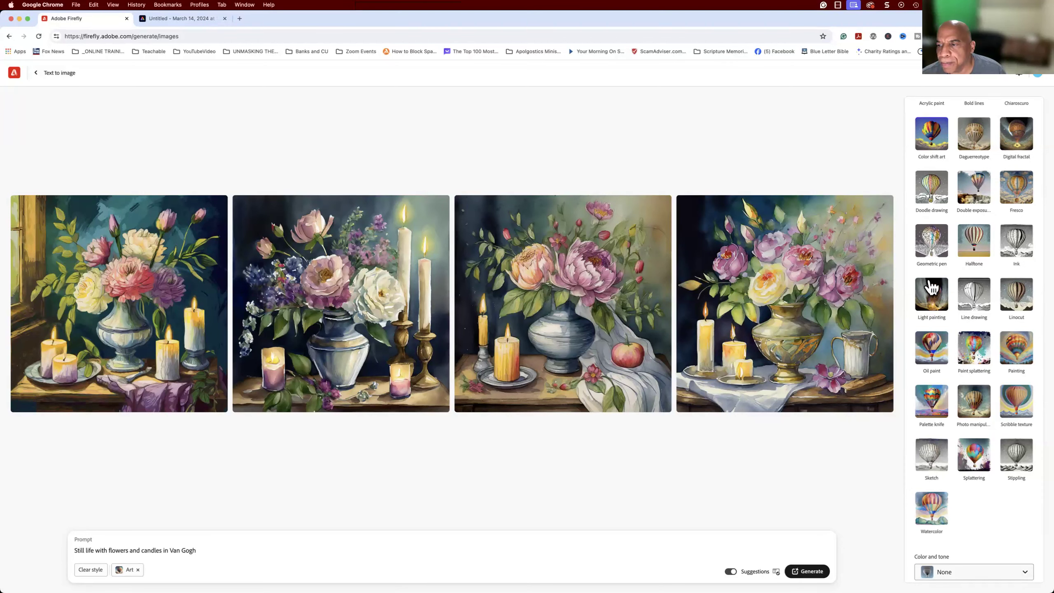
click(936, 245)
click(806, 572)
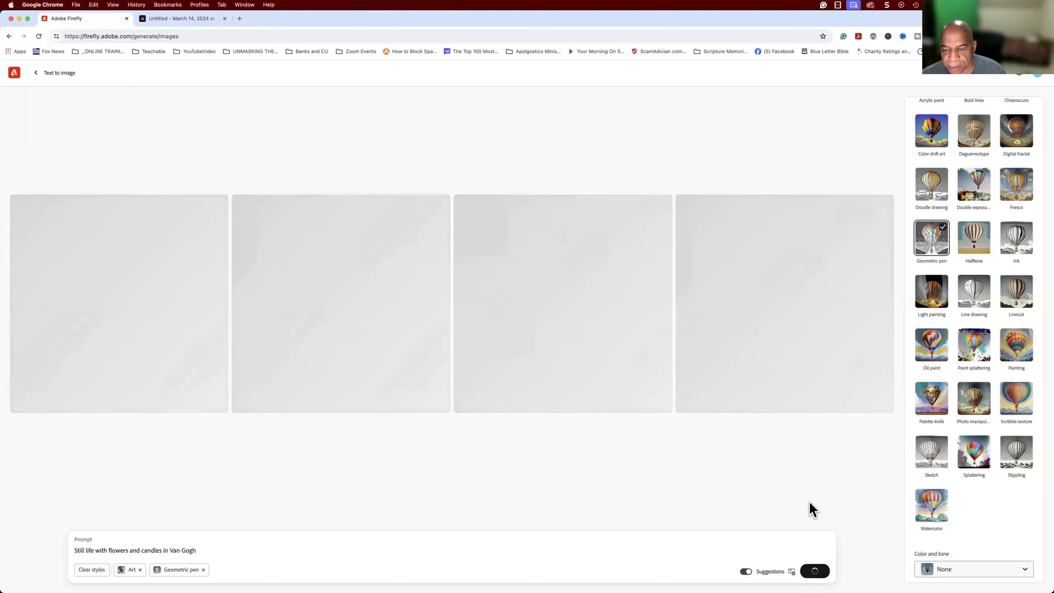